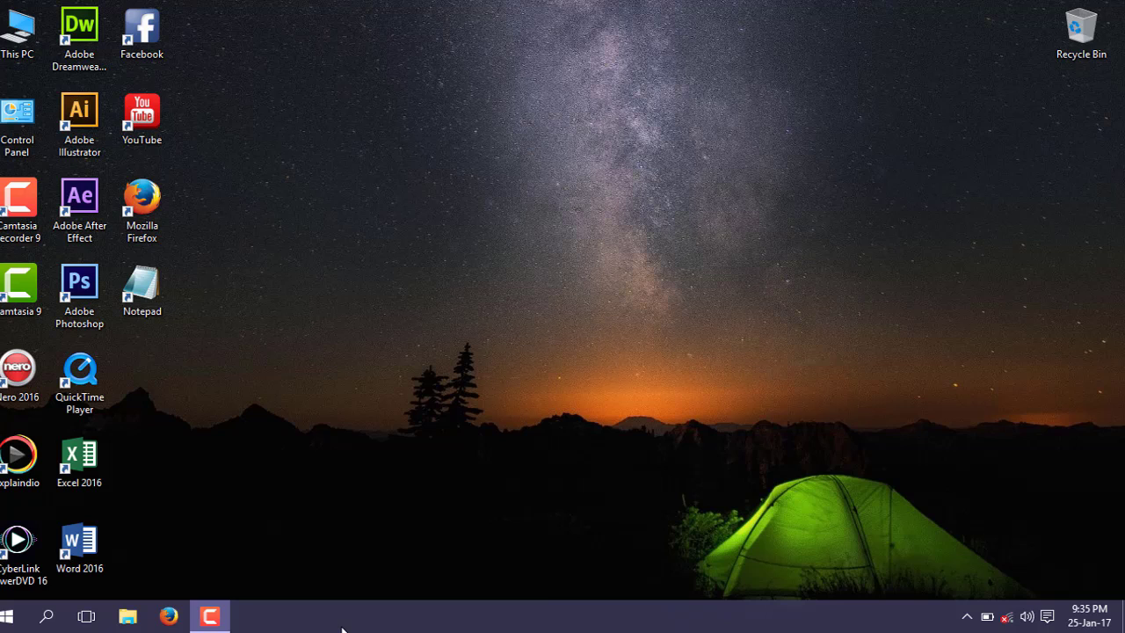
Step: Search Windows for 'serv' and launch the Services console
right_click(47, 617)
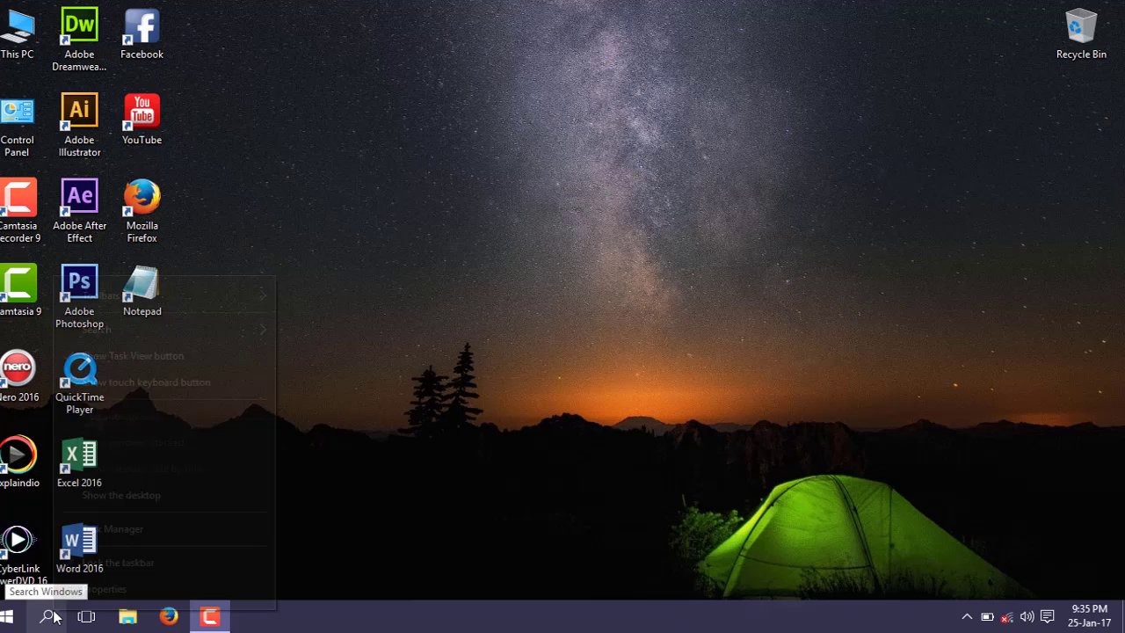
click(48, 618)
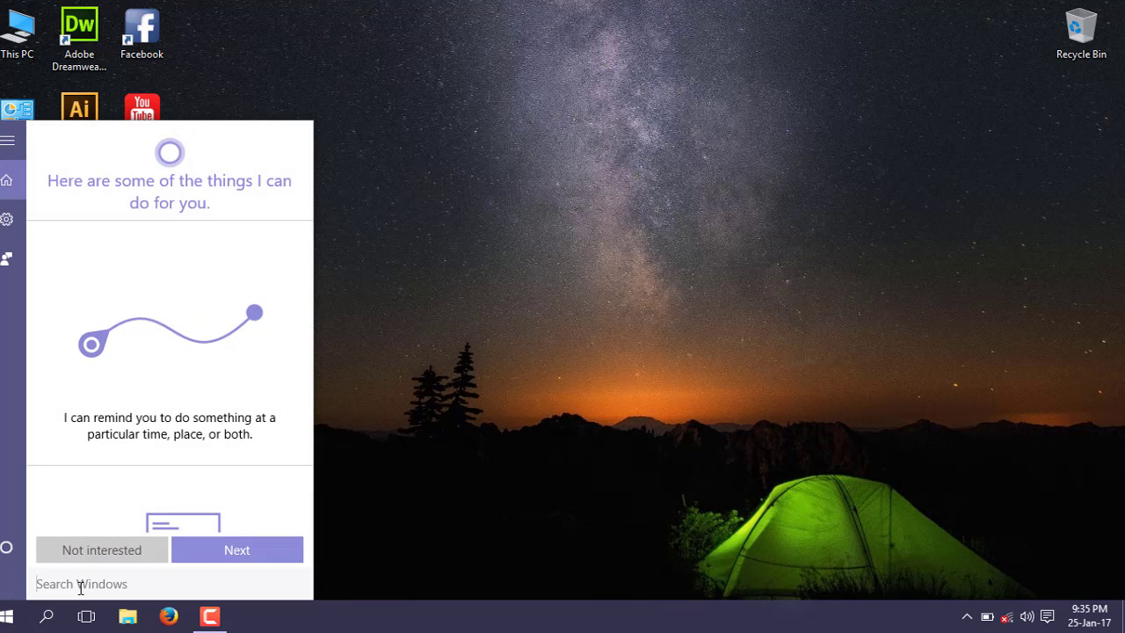
text(s)
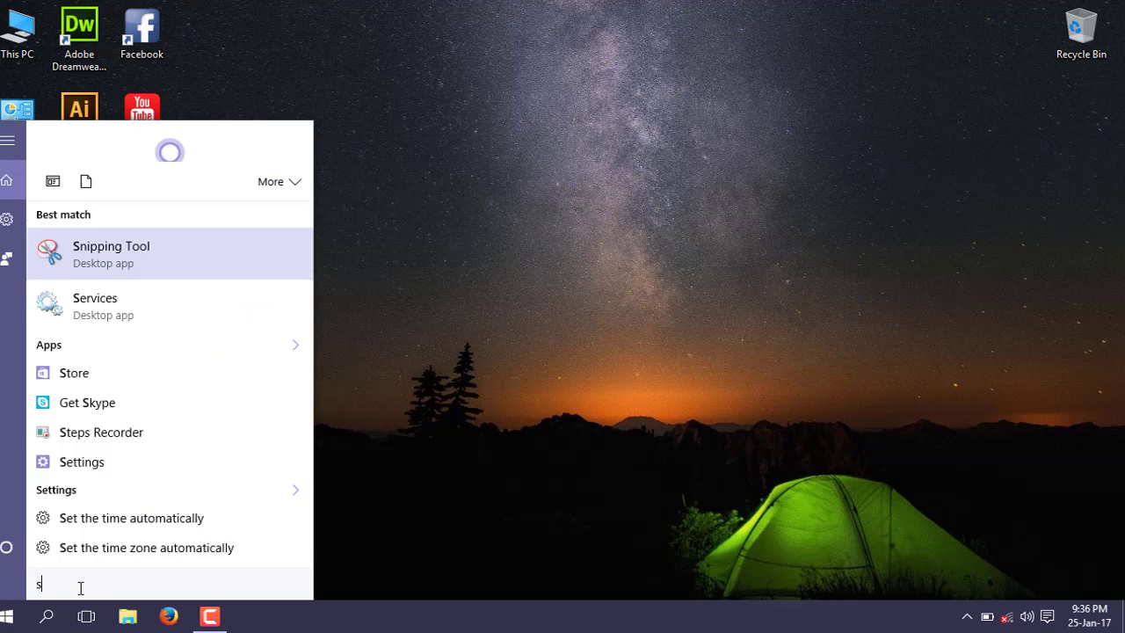
text(er)
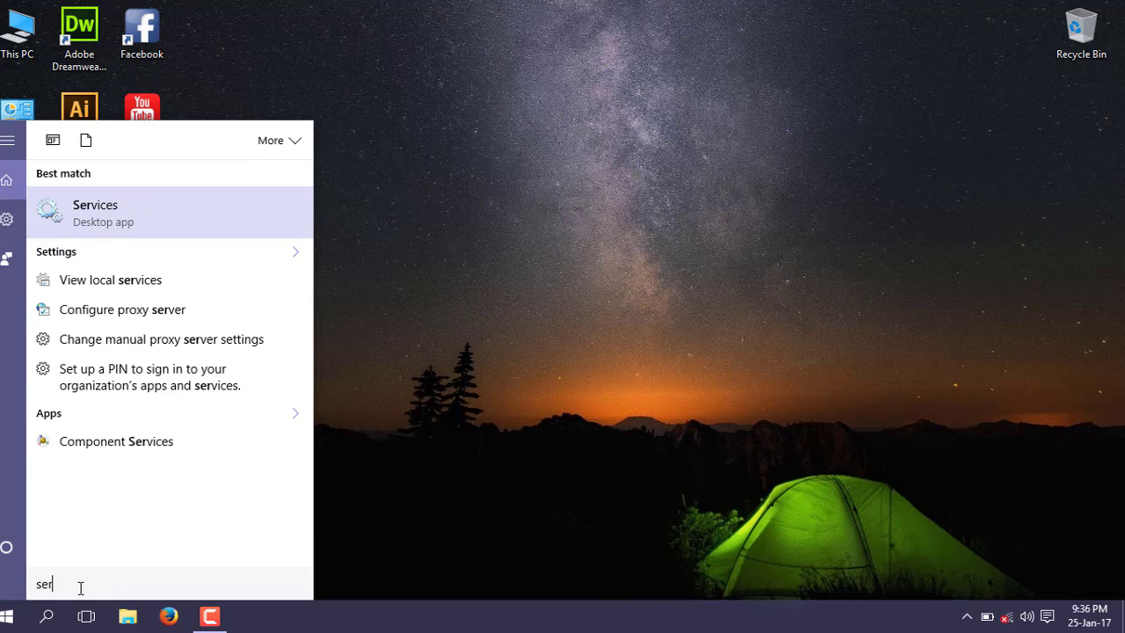
text(v)
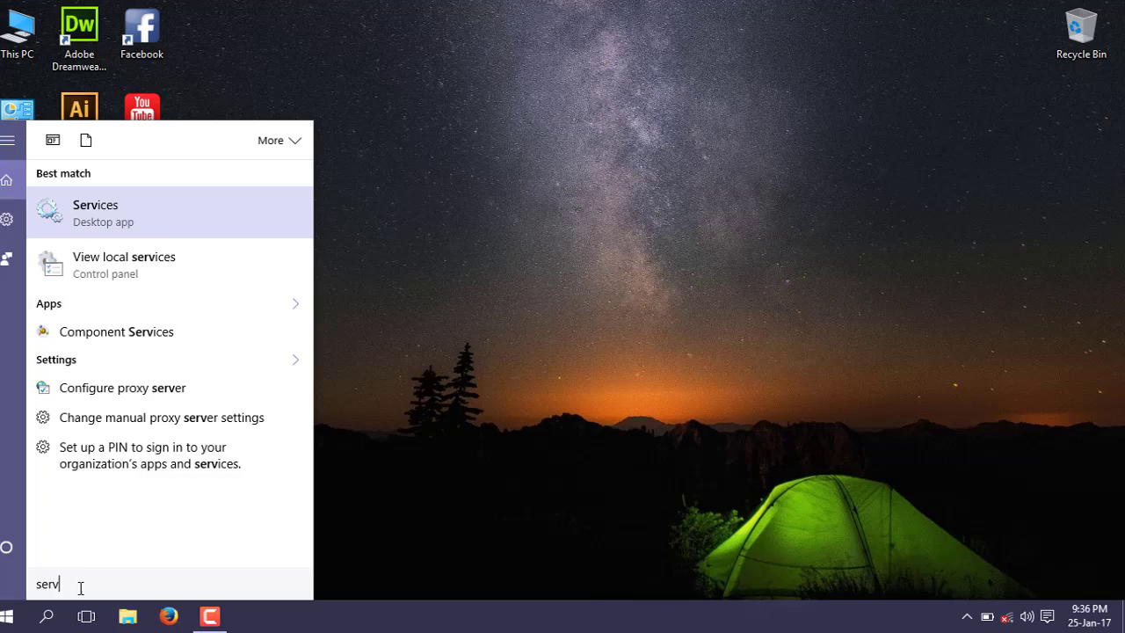
click(112, 220)
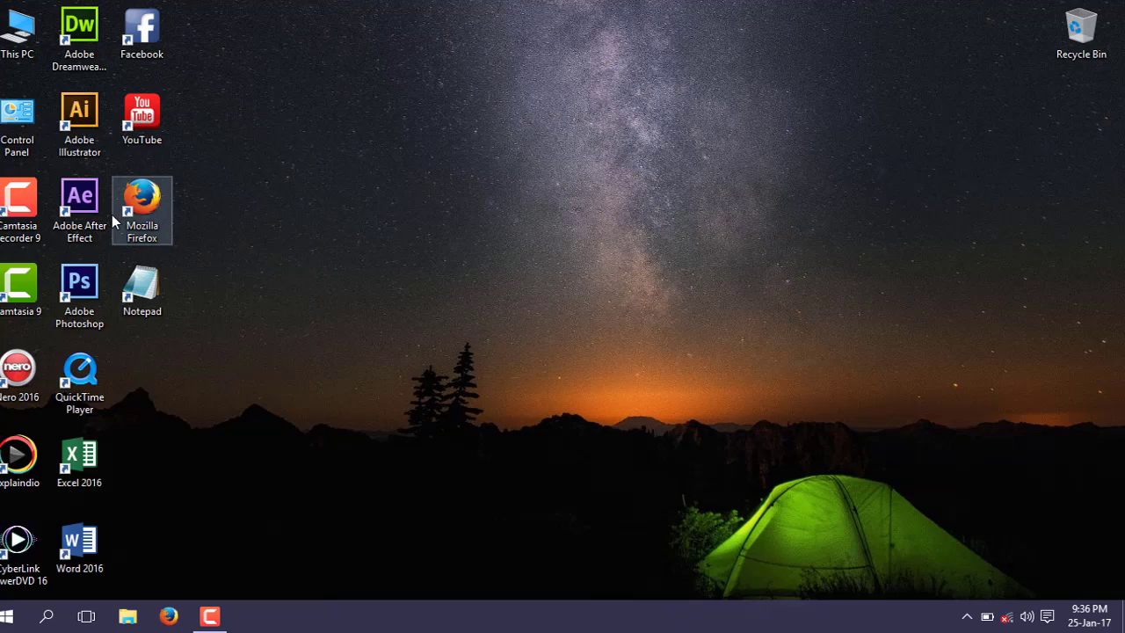
Step: Scroll down to the Windows Update service and stop it
scroll(297, 267, down, 3)
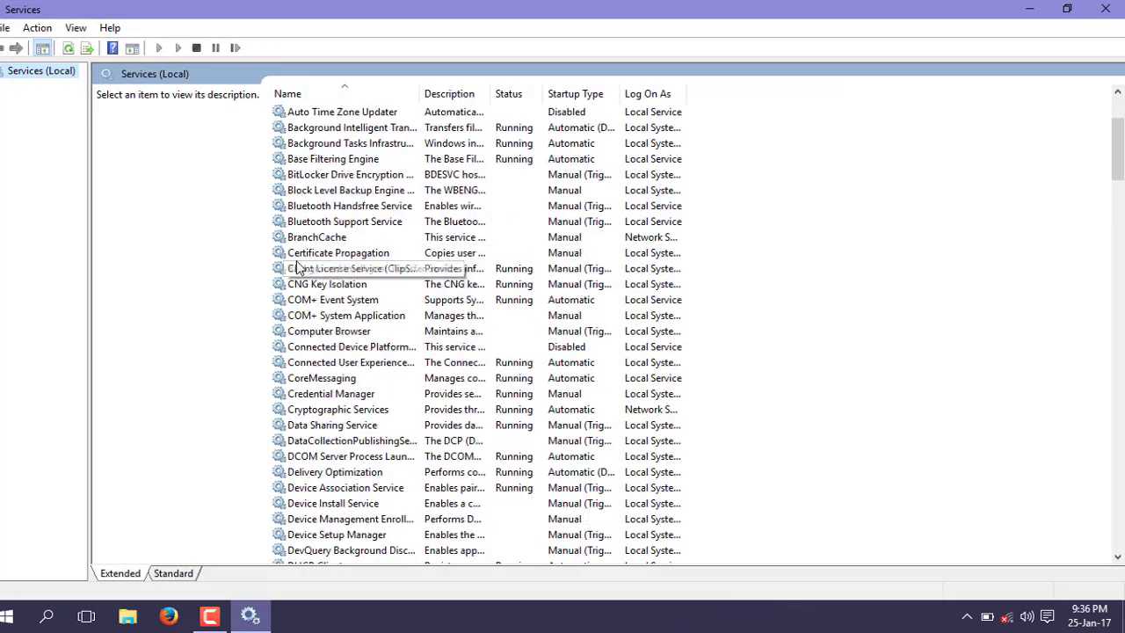
scroll(297, 266, down, 3)
scroll(297, 266, down, 7)
scroll(297, 266, down, 6)
scroll(297, 266, down, 2)
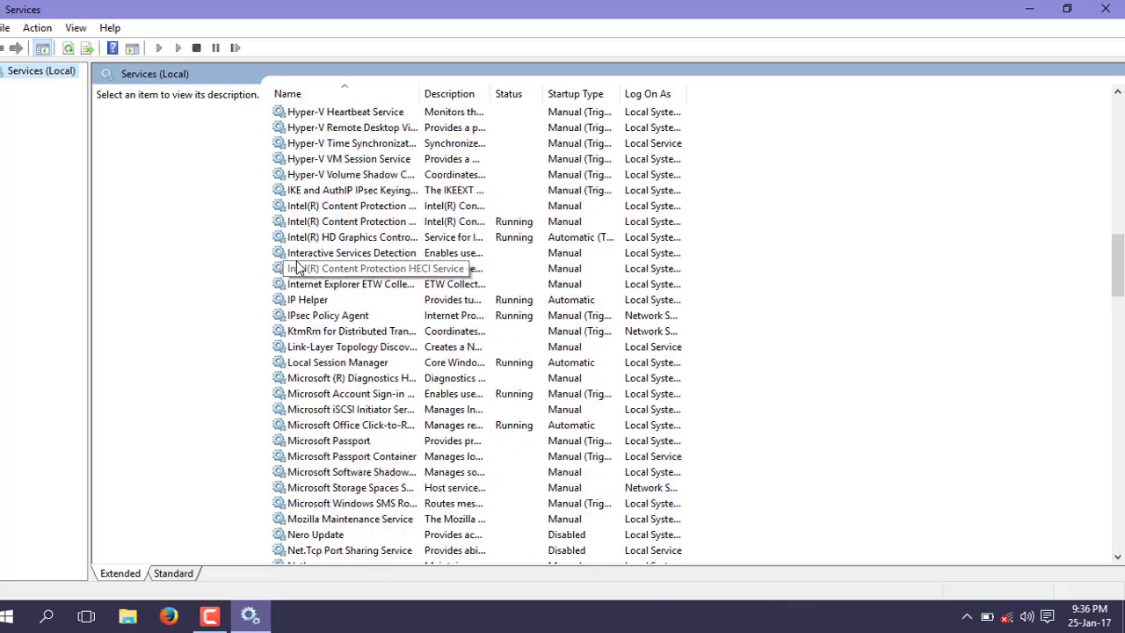
scroll(297, 266, down, 5)
scroll(297, 266, down, 7)
scroll(297, 266, down, 7)
scroll(297, 266, down, 5)
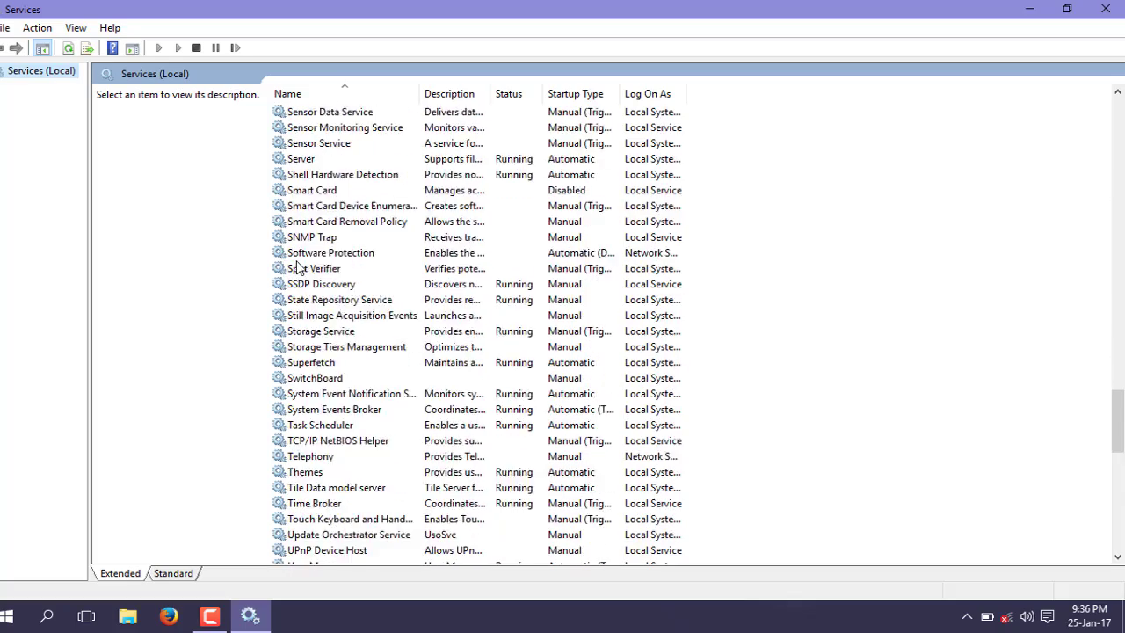
scroll(297, 266, down, 6)
scroll(297, 266, down, 3)
scroll(297, 266, down, 4)
scroll(297, 266, down, 2)
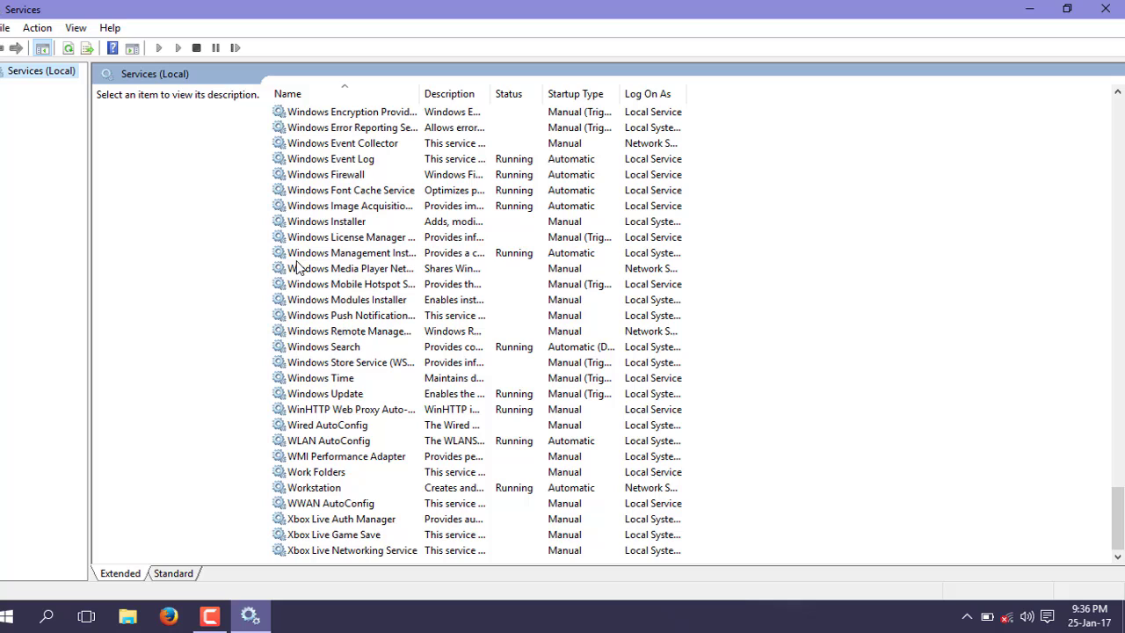
click(345, 397)
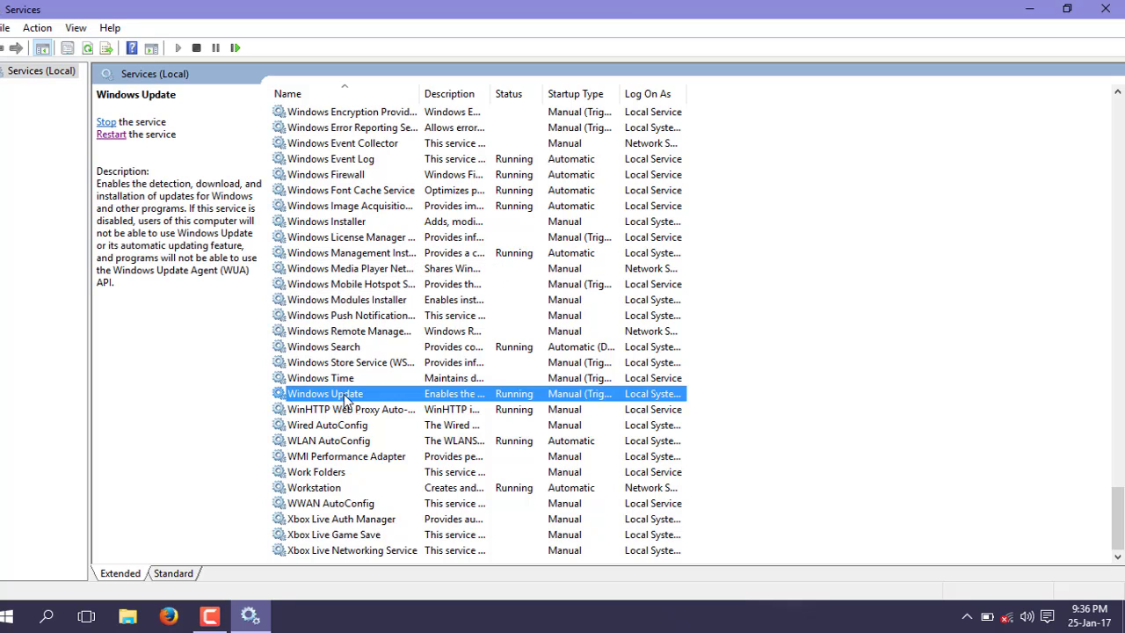
right_click(425, 397)
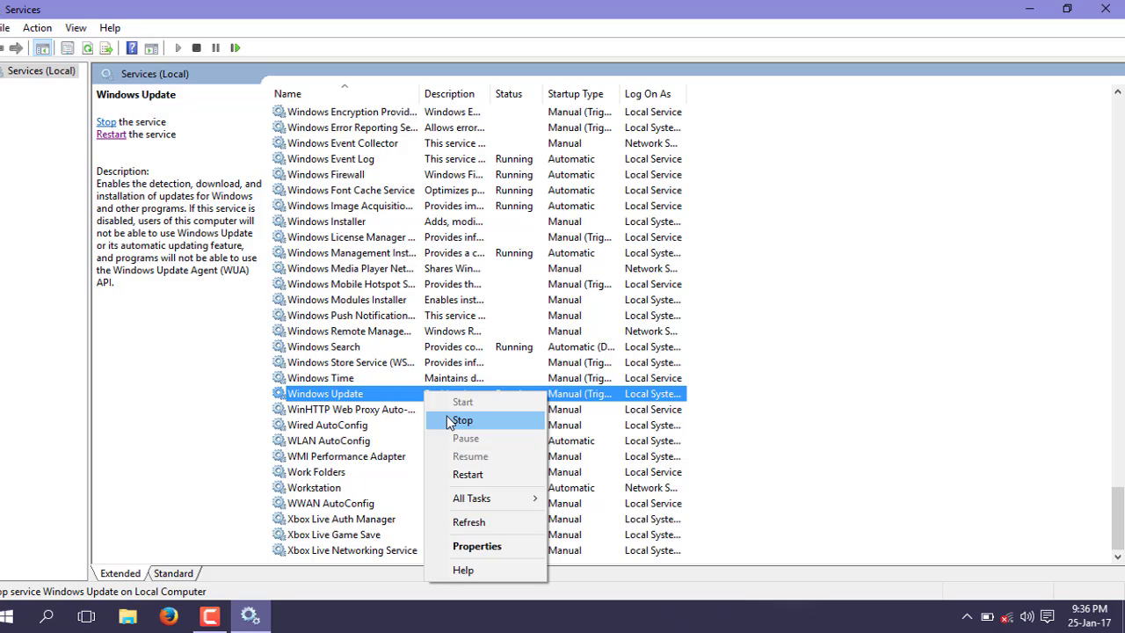
click(455, 421)
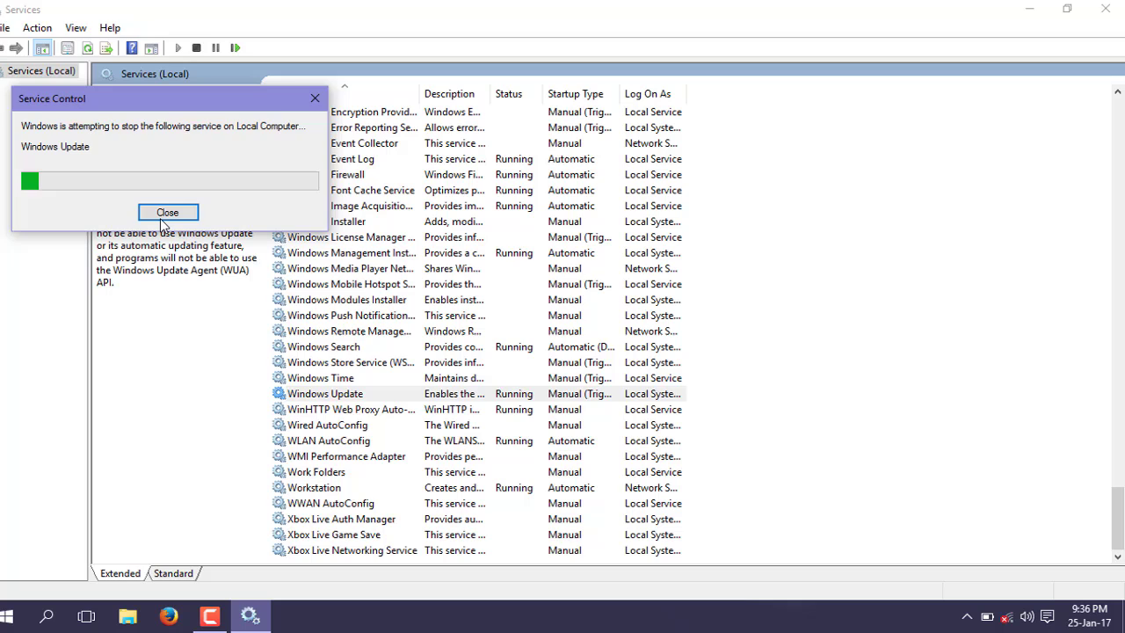
right_click(446, 393)
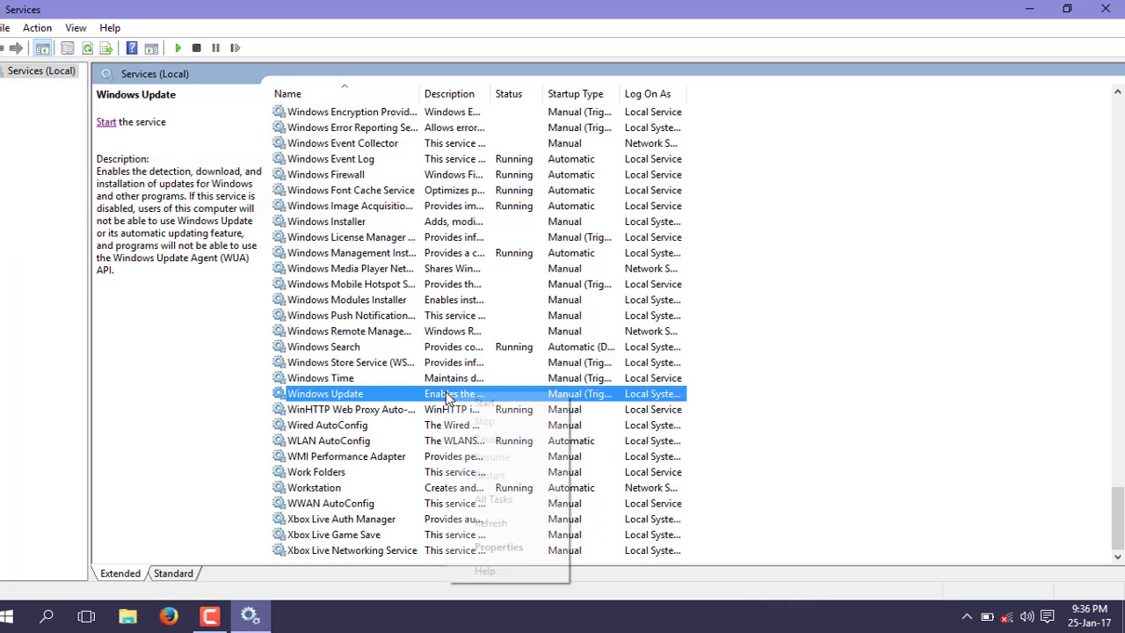
Step: Set Windows Update's startup type to Disabled, apply it, and close Services
click(508, 547)
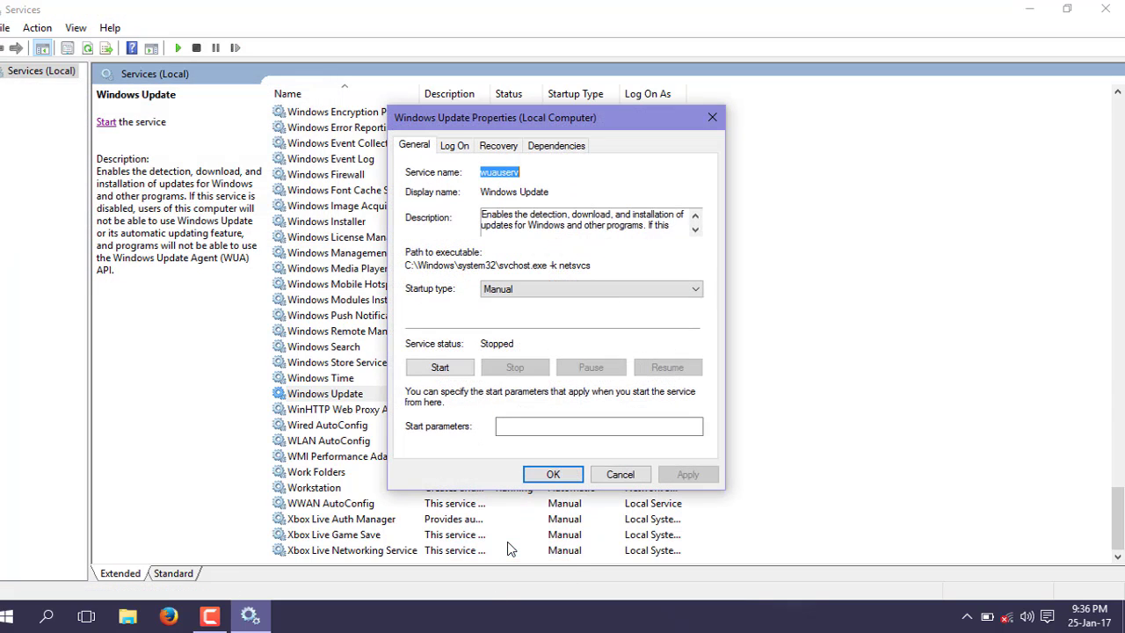
click(697, 291)
click(508, 335)
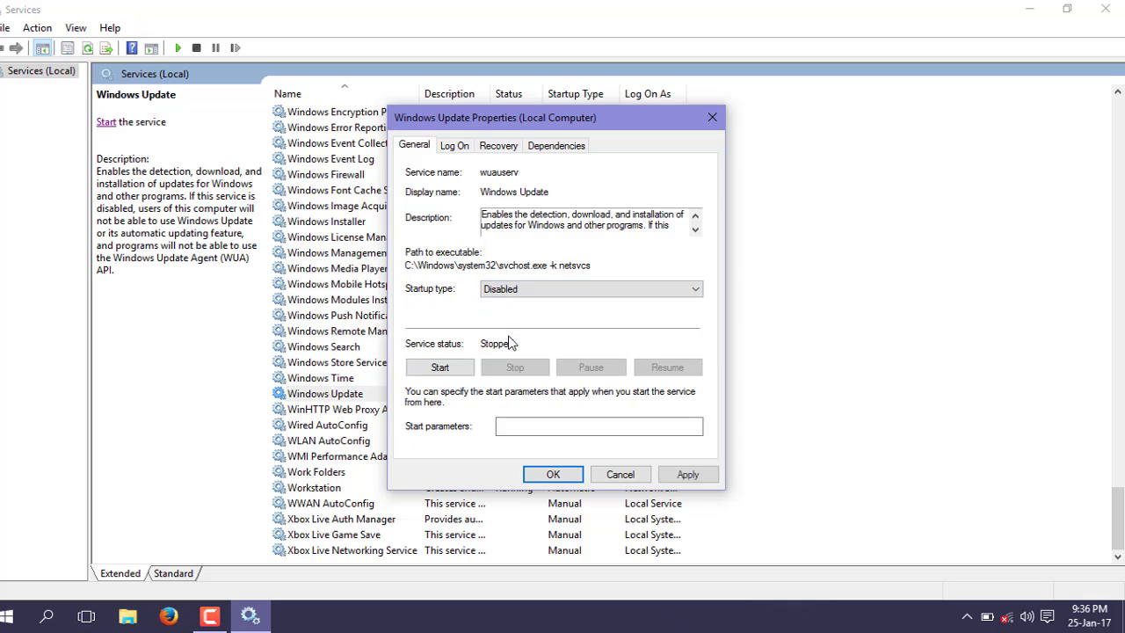
click(695, 475)
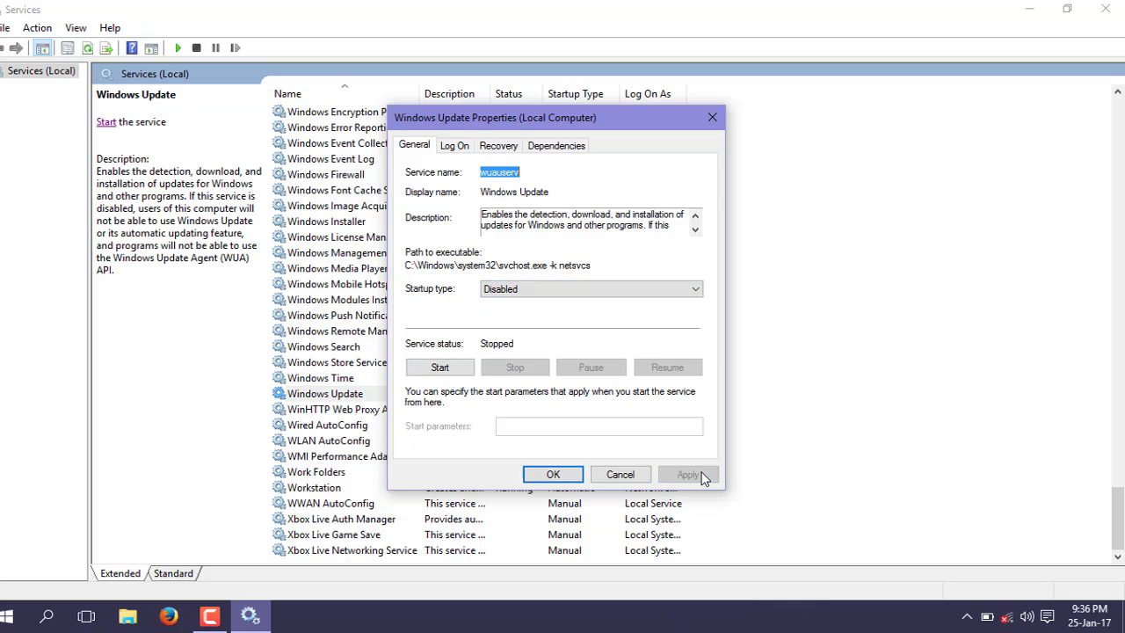
click(554, 474)
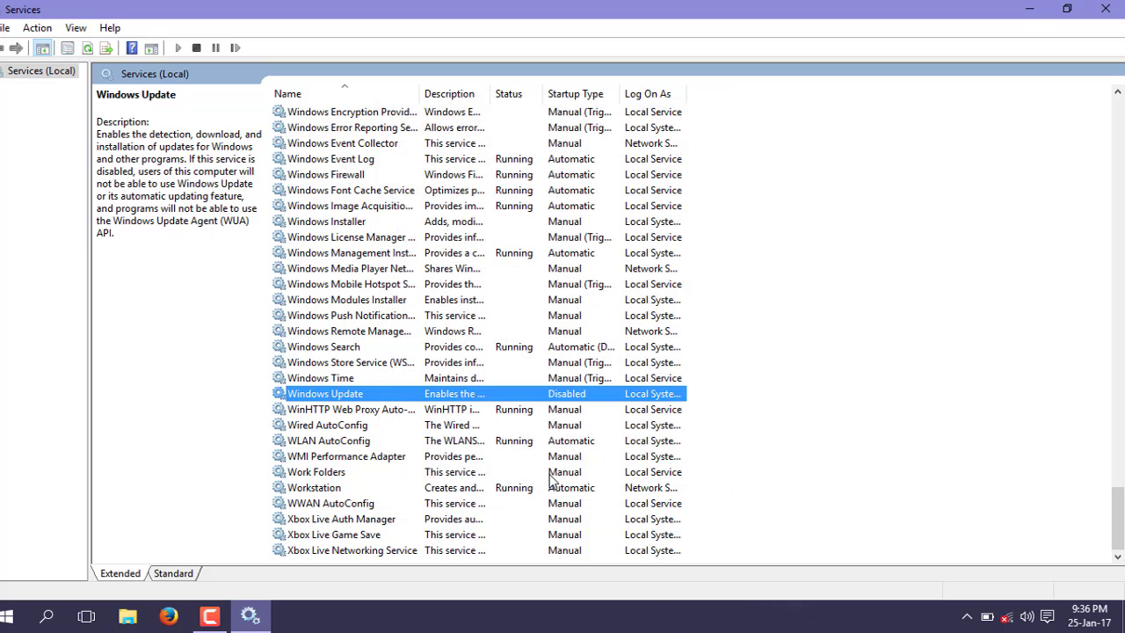
click(1104, 11)
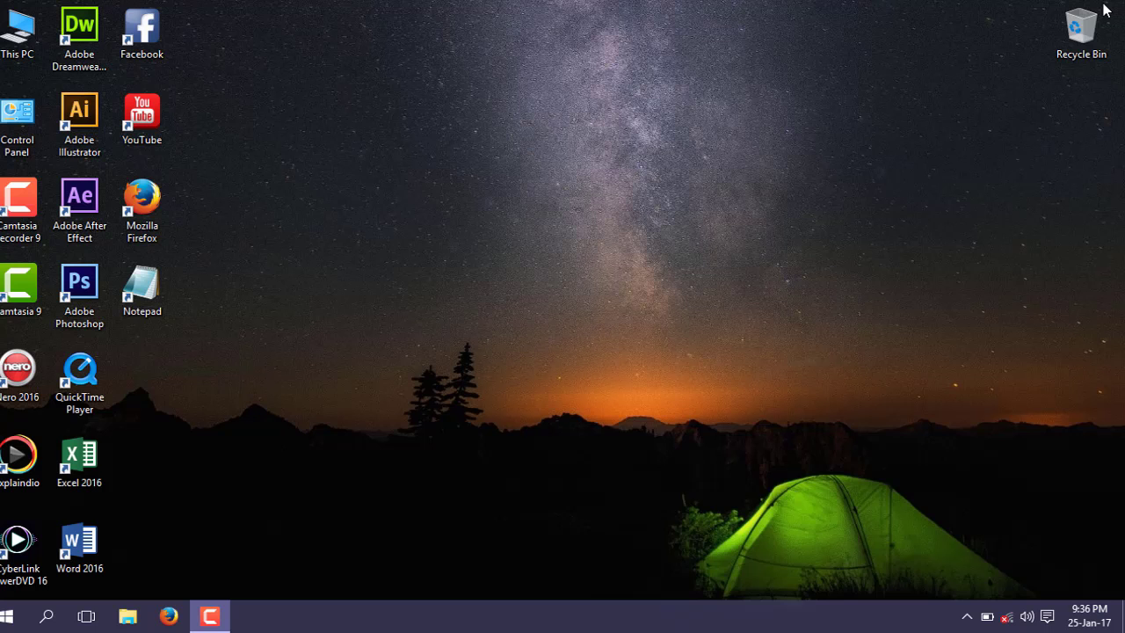
Step: Open Settings from the Start menu and go to the Privacy page
click(9, 619)
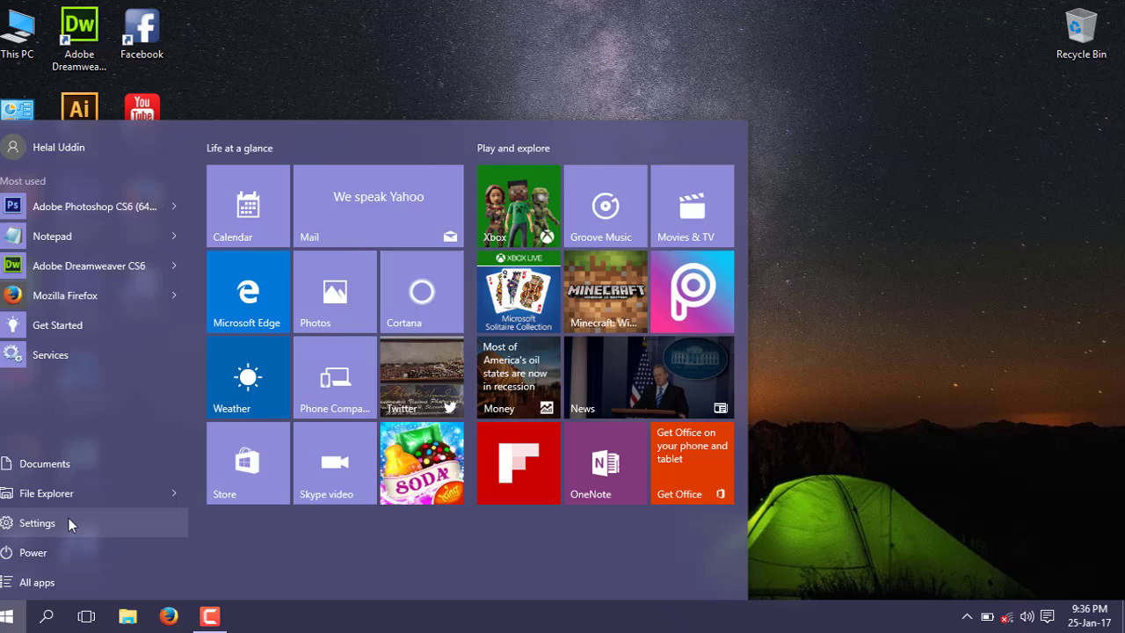
click(37, 523)
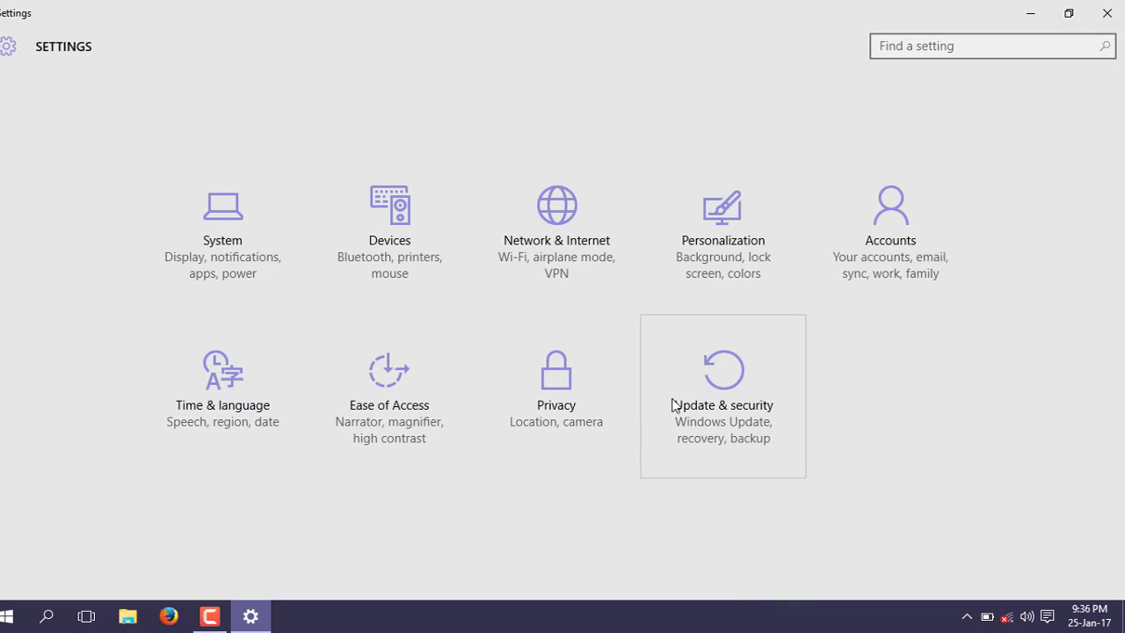
click(556, 402)
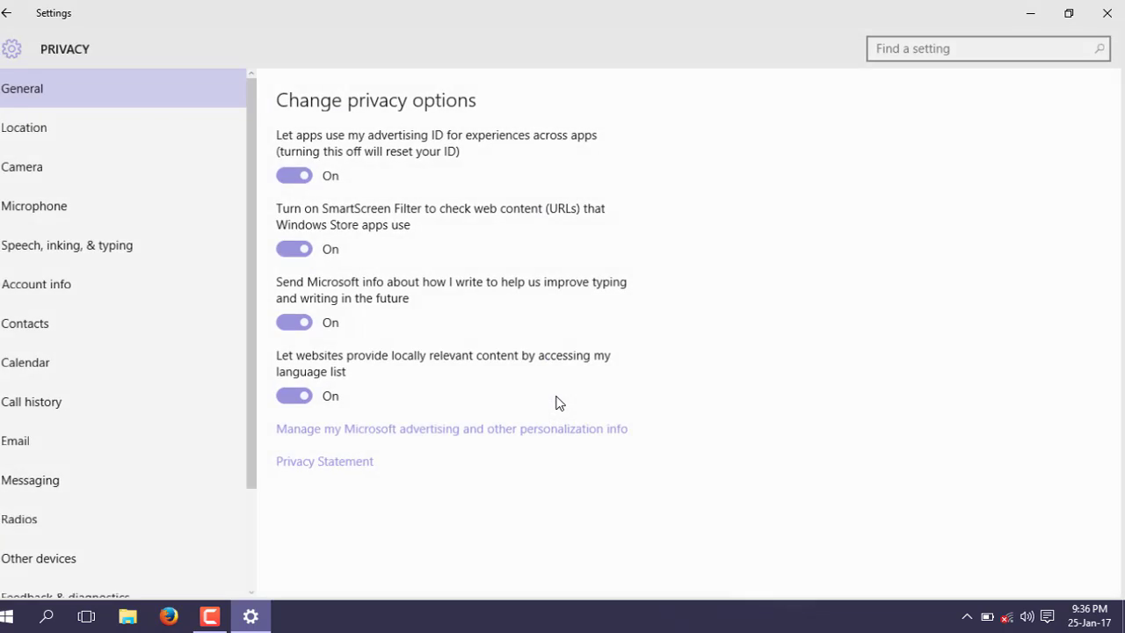
scroll(115, 378, down, 2)
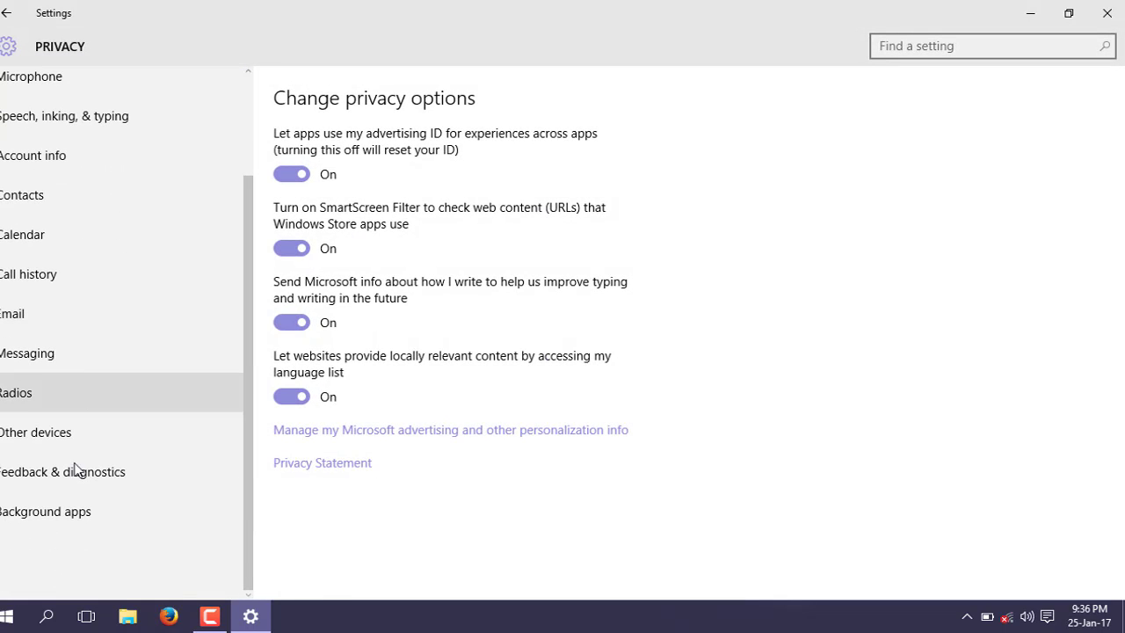
Step: Turn off background running for Alarms & Clock, Calendar, Get Office, Groove Music, Maps and Edge
click(51, 517)
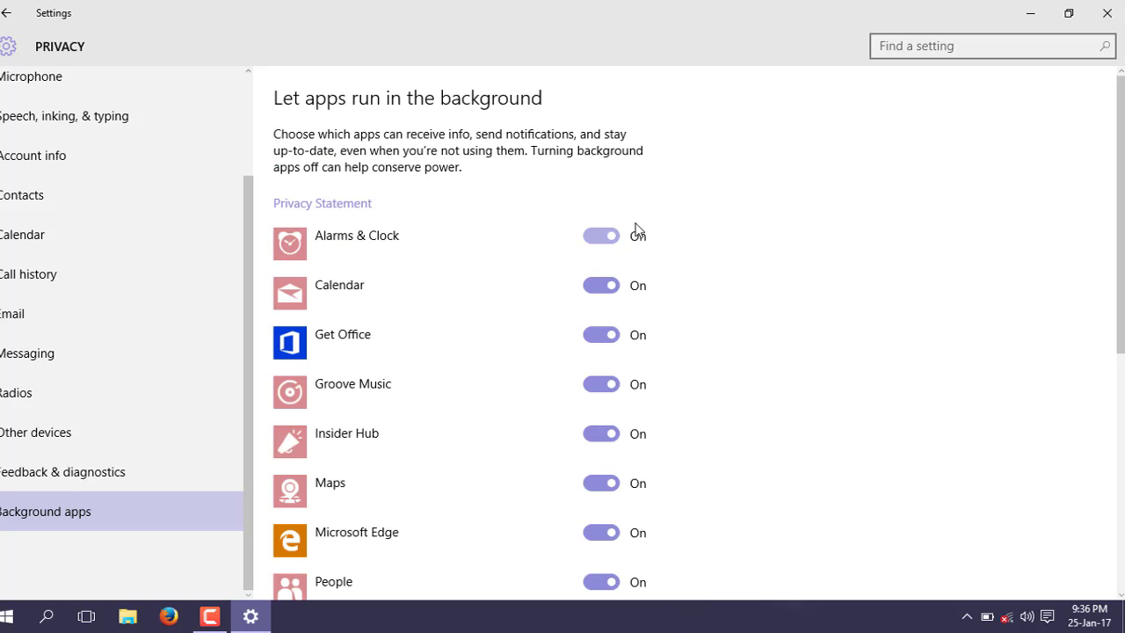
scroll(571, 482, down, 5)
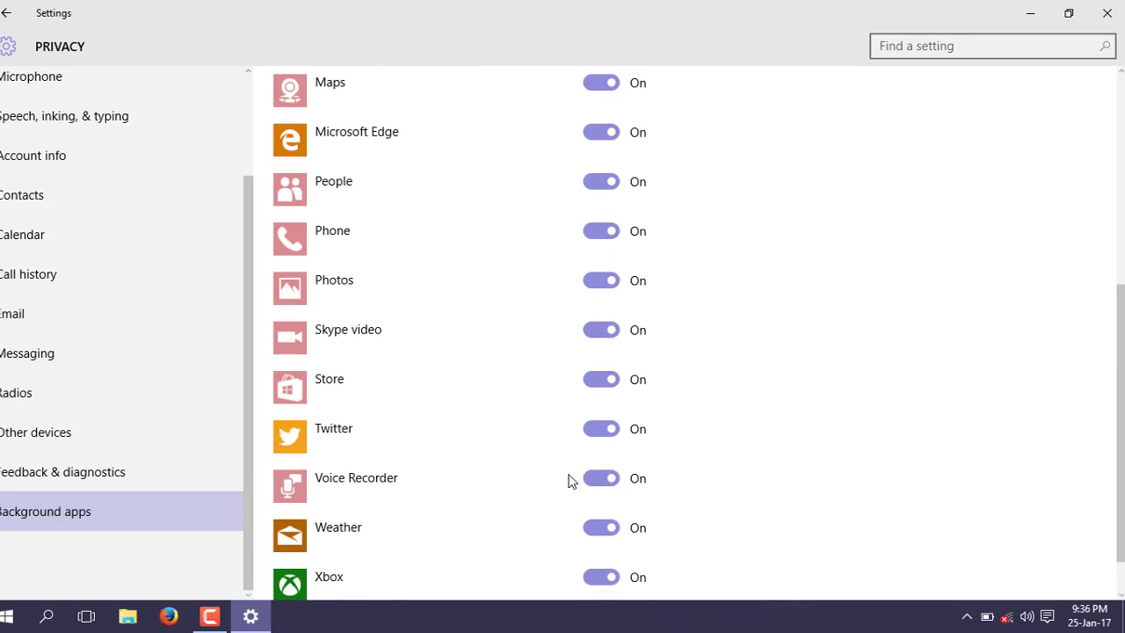
scroll(645, 214, up, 3)
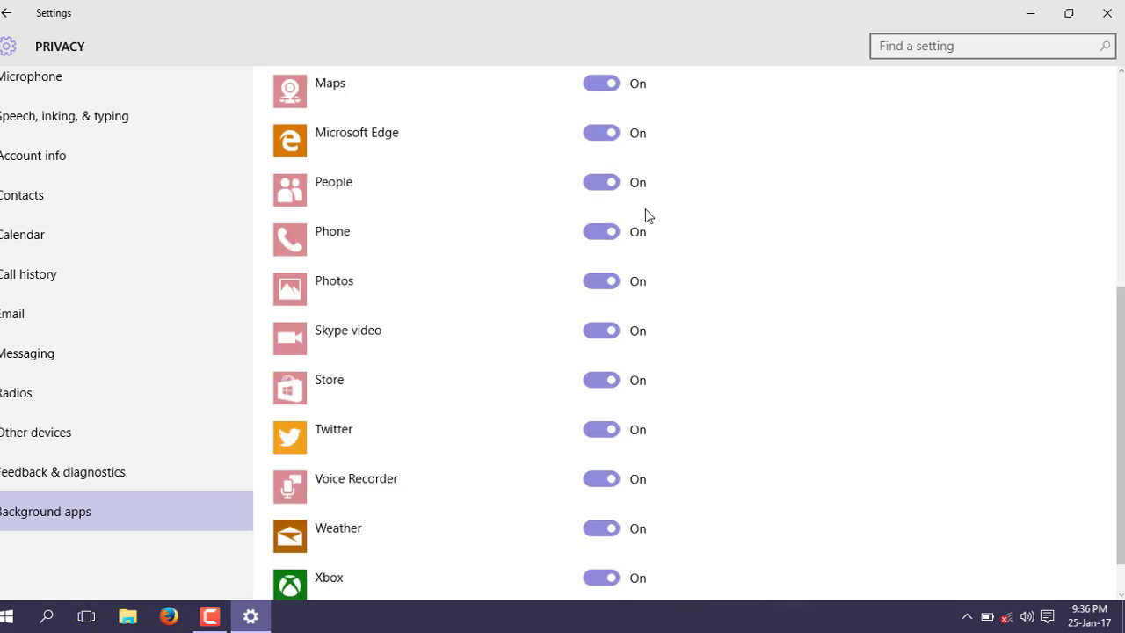
scroll(645, 214, up, 1)
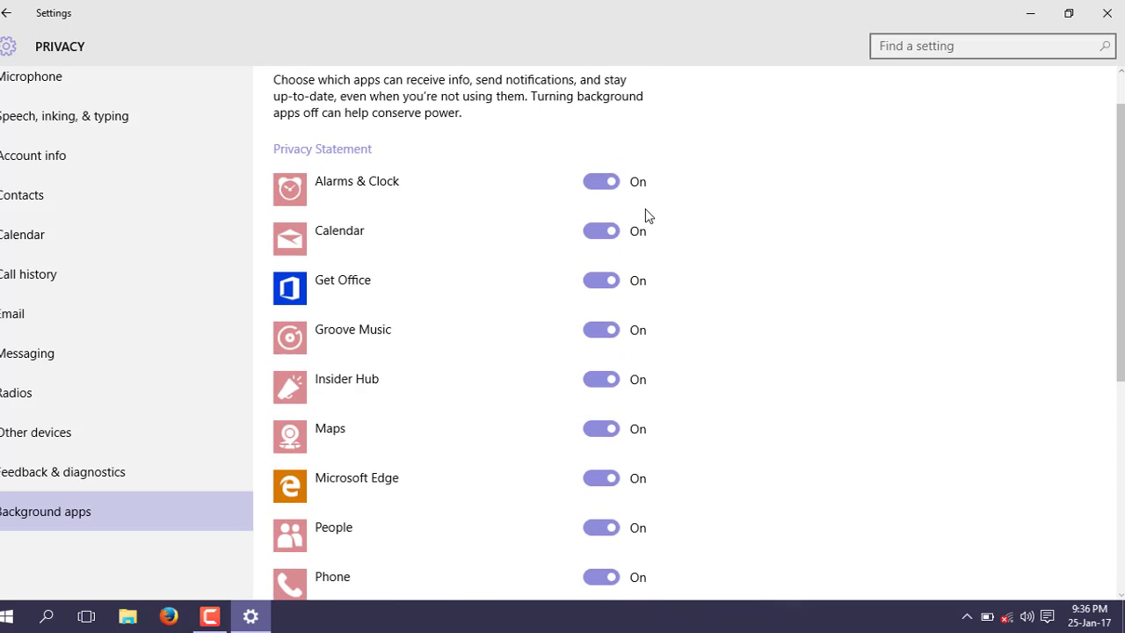
click(590, 182)
click(594, 233)
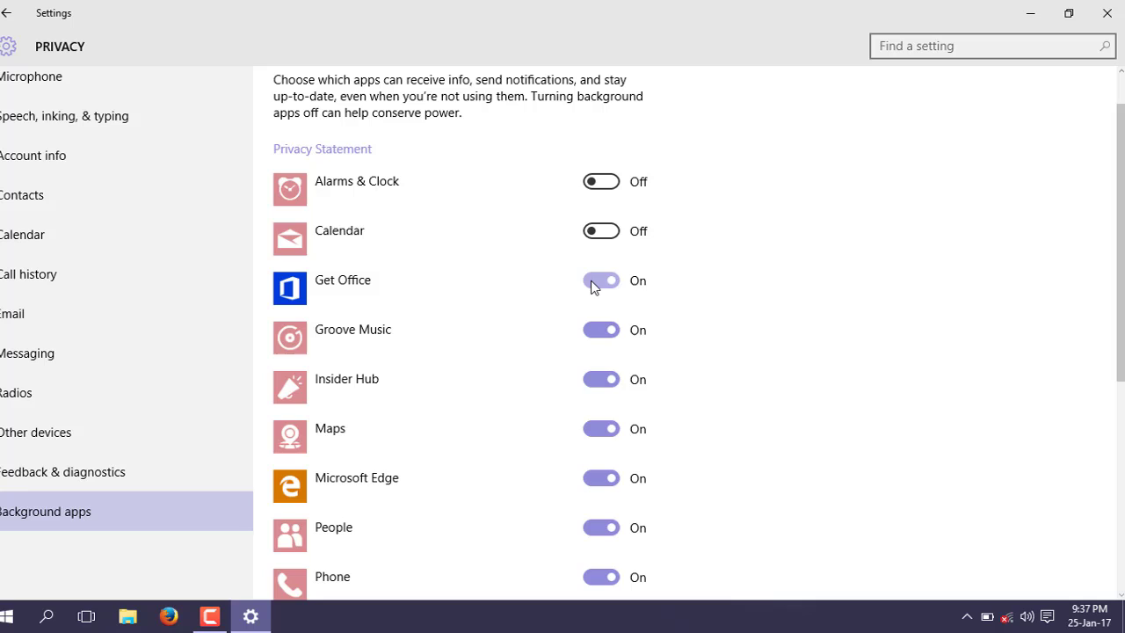
click(593, 281)
click(597, 334)
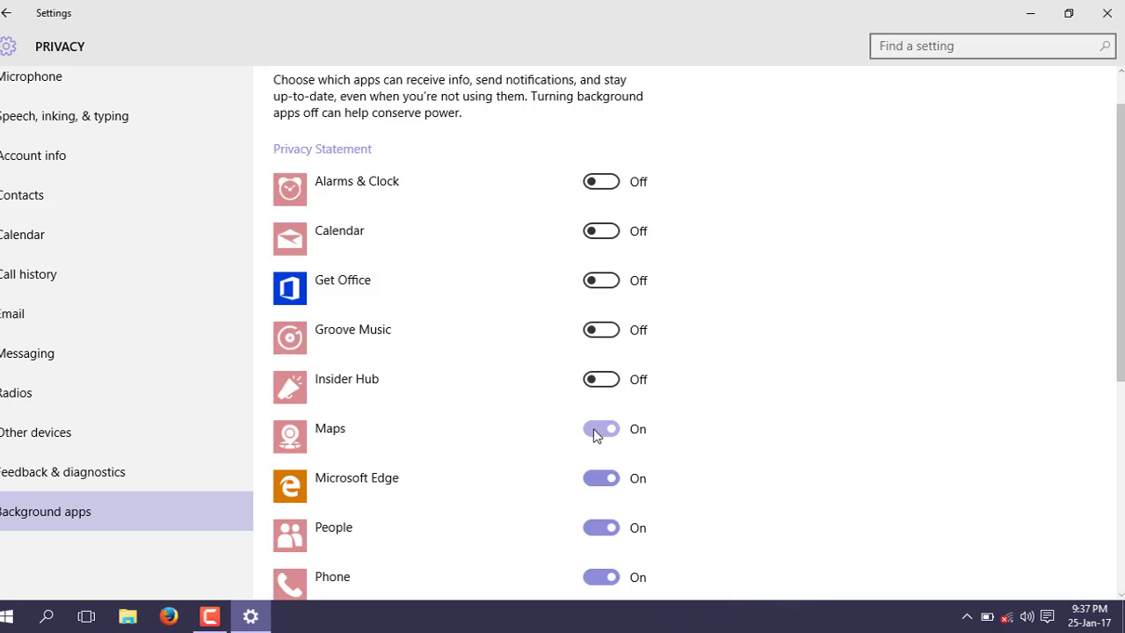
click(597, 430)
click(595, 480)
Step: Turn off People, Photos, Skype video, Twitter, Weather and Xbox background apps, then return home
scroll(595, 482, down, 3)
click(591, 370)
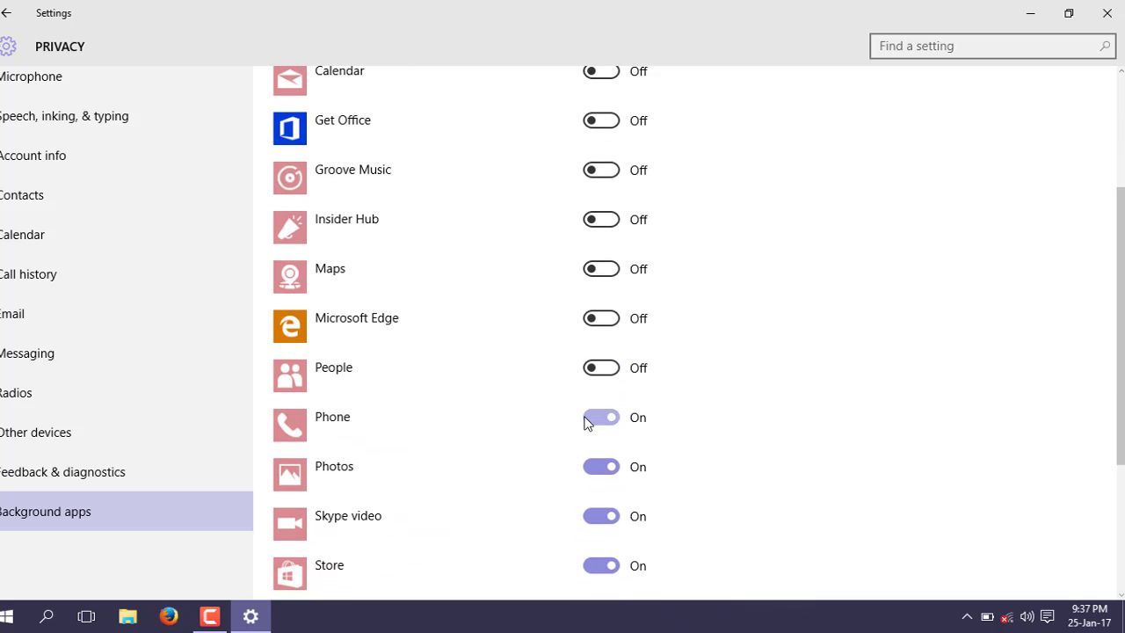
click(597, 469)
scroll(554, 476, down, 3)
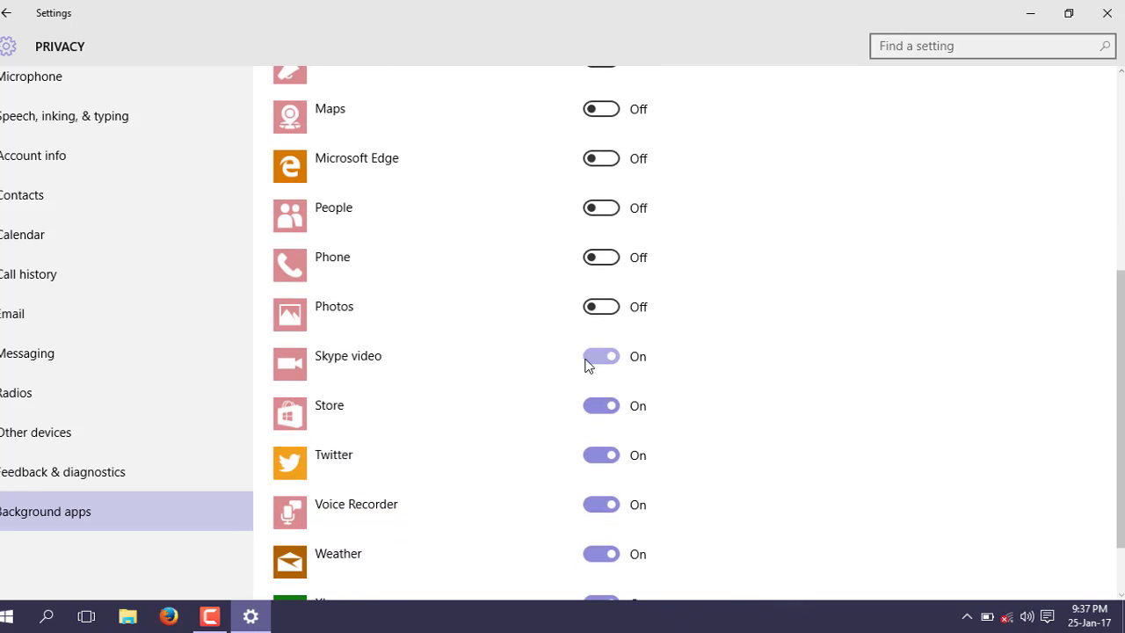
click(588, 363)
scroll(593, 411, down, 2)
click(596, 378)
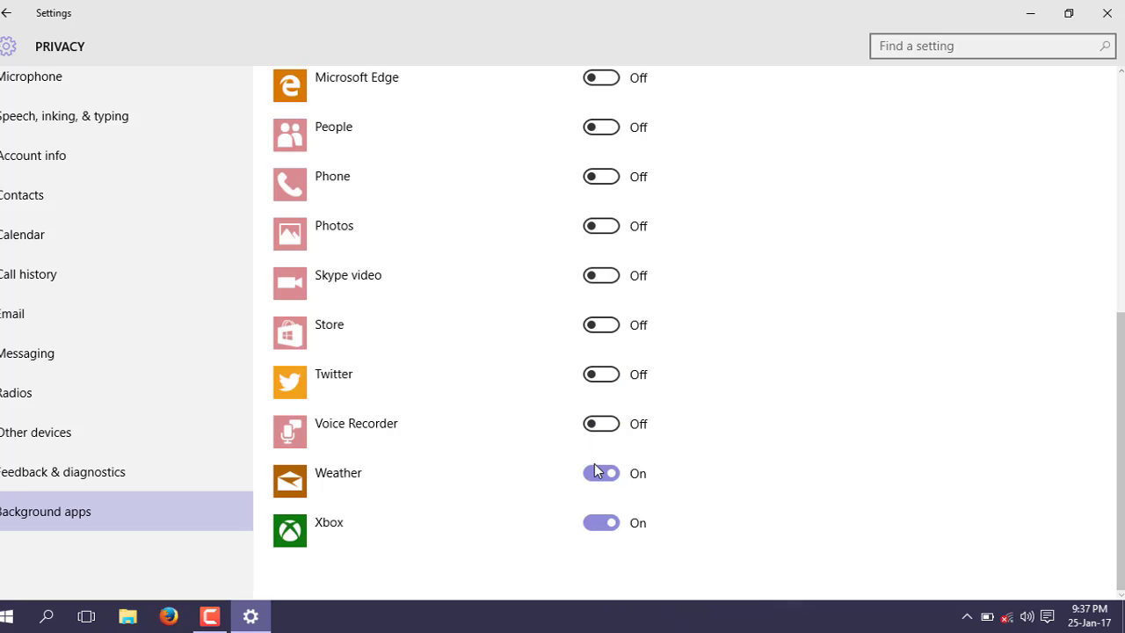
click(595, 474)
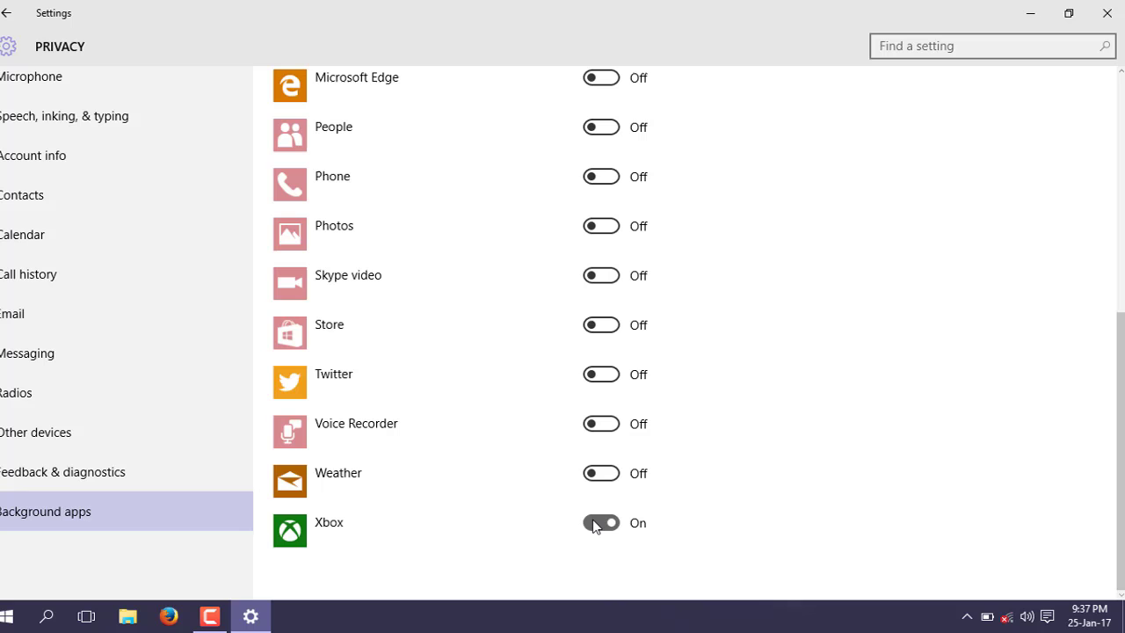
click(594, 525)
scroll(490, 389, up, 2)
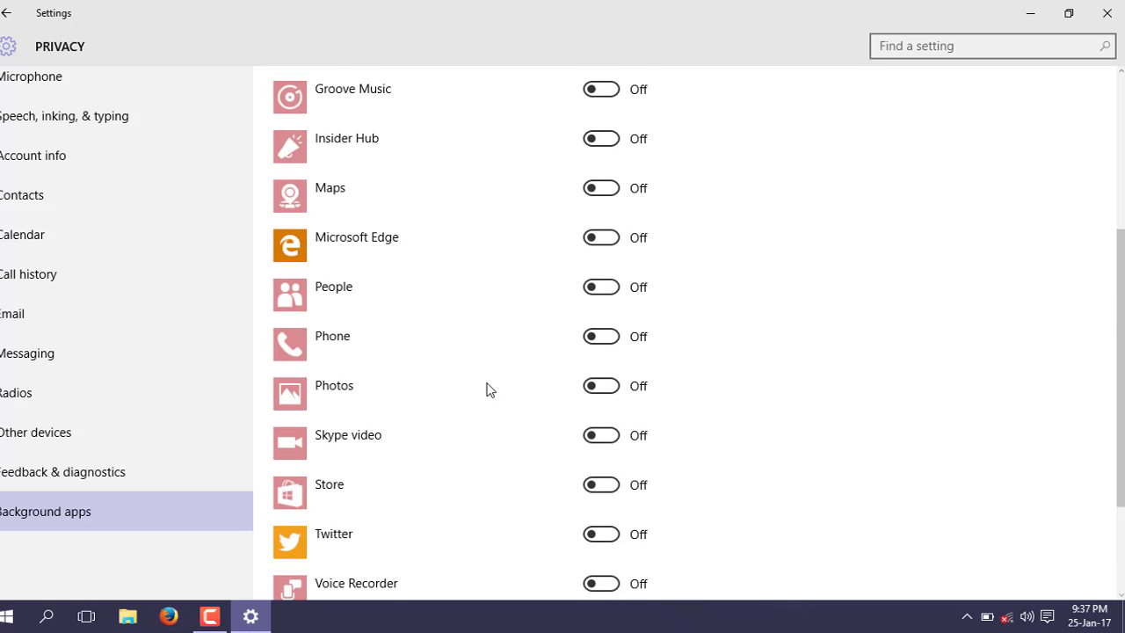
scroll(490, 389, up, 1)
scroll(487, 388, up, 3)
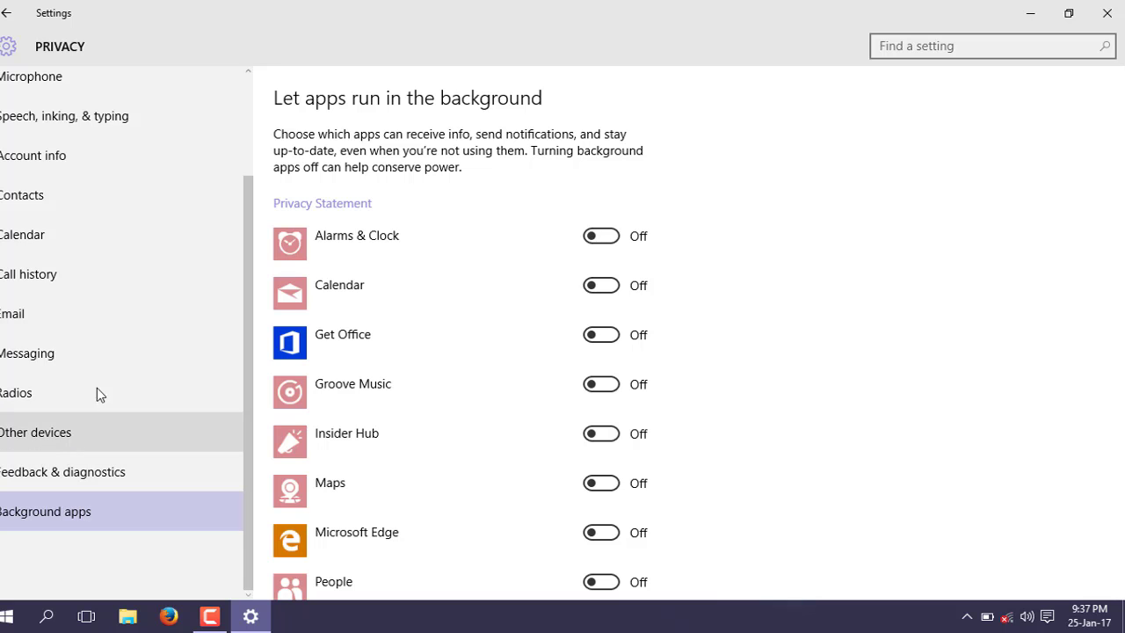
click(6, 12)
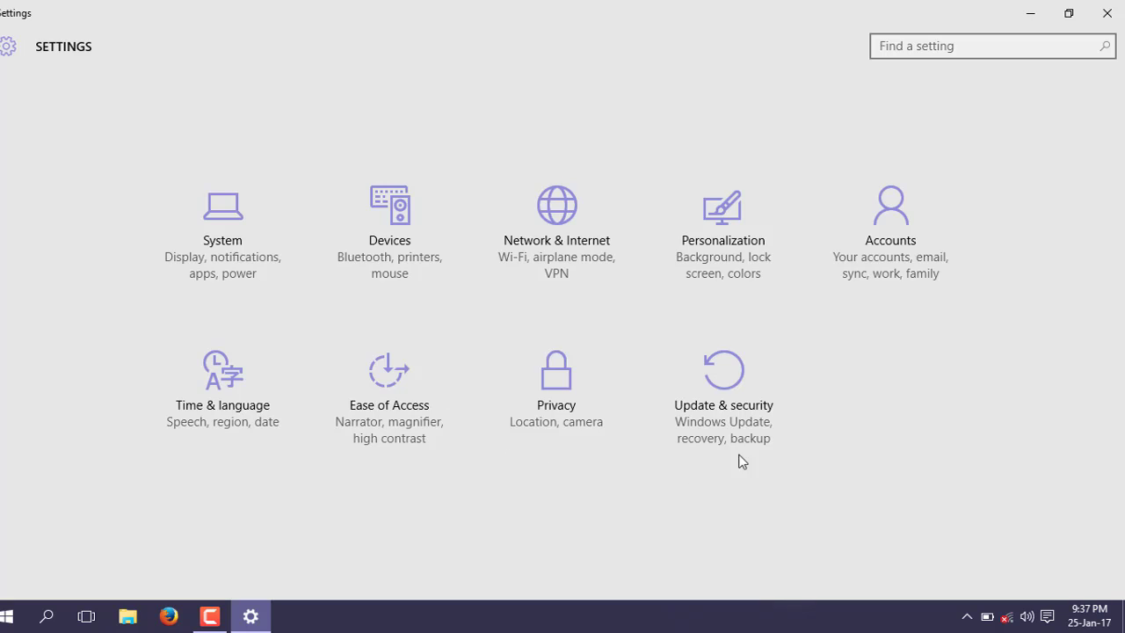
click(916, 266)
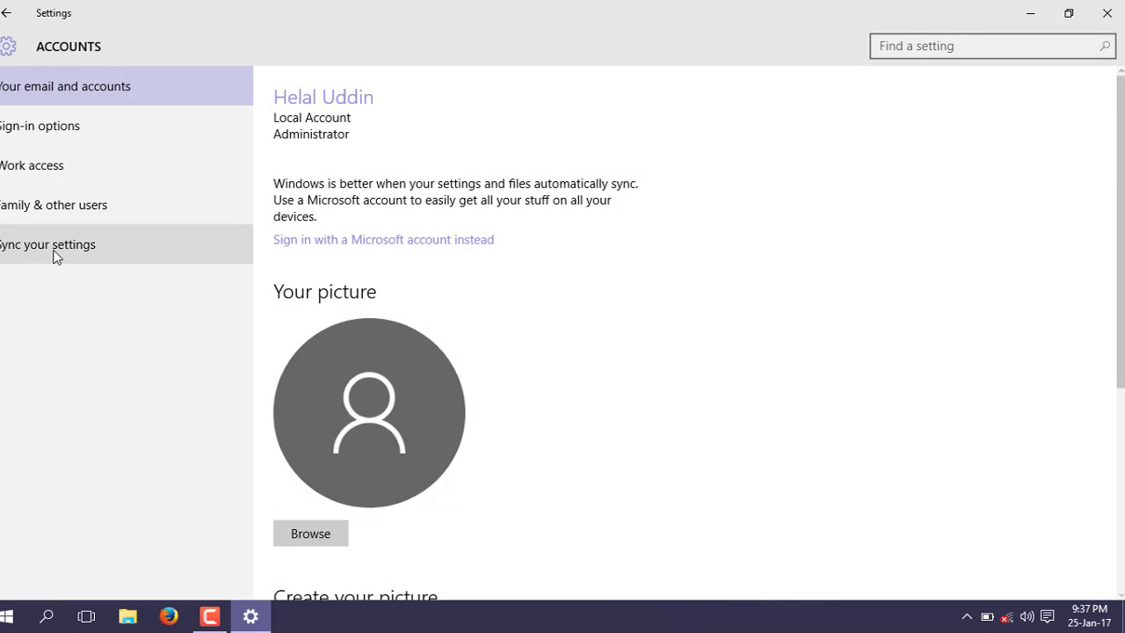
scroll(676, 337, down, 4)
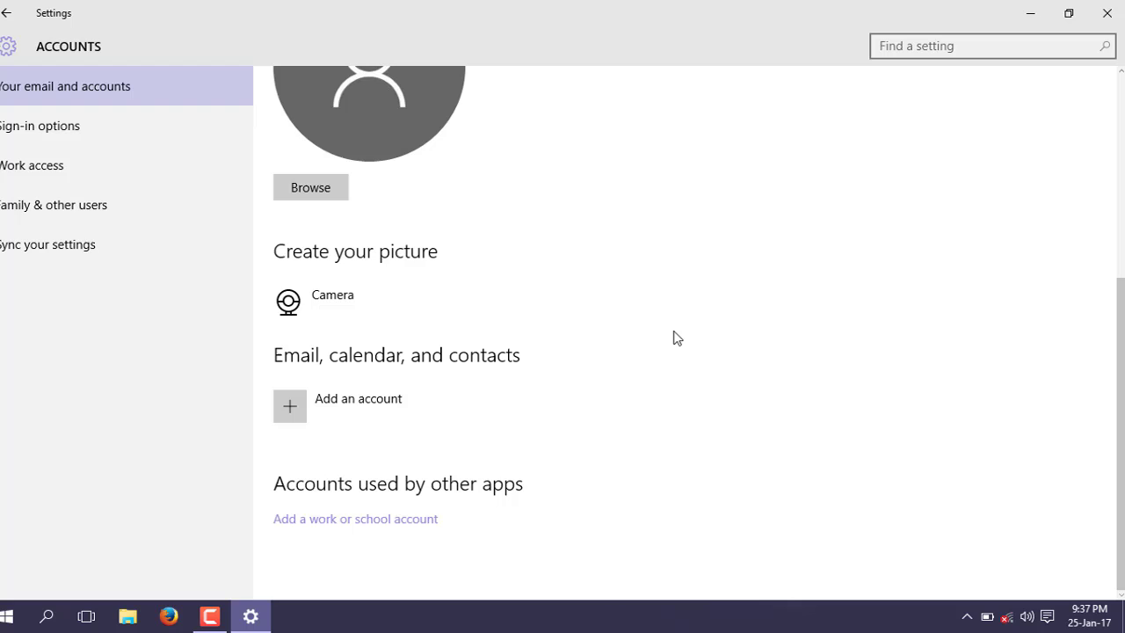
scroll(675, 338, up, 4)
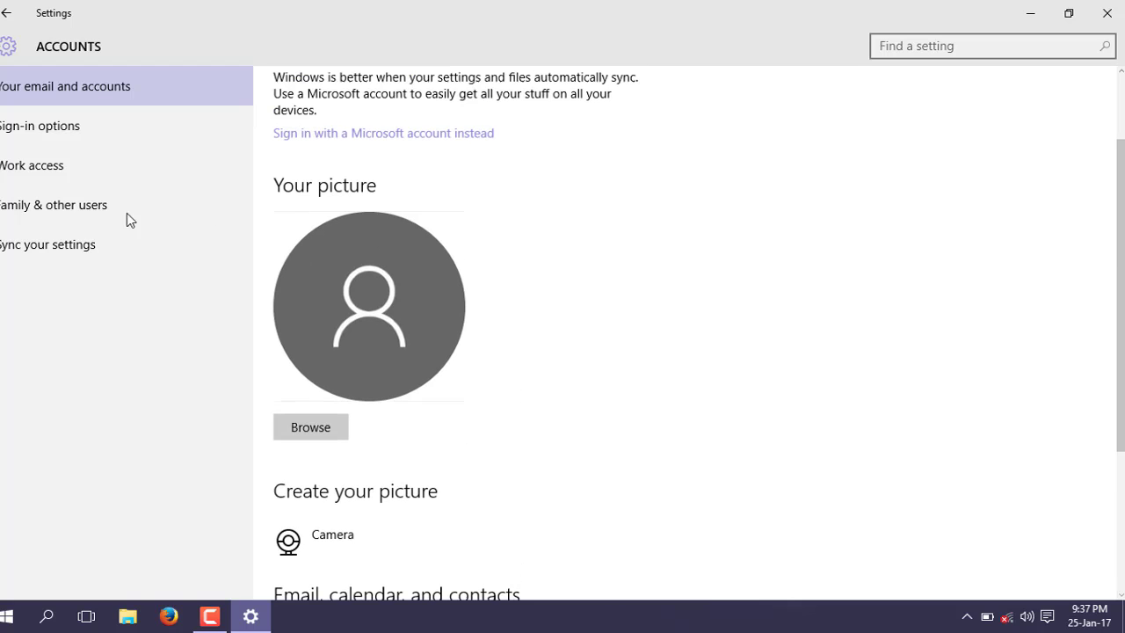
click(38, 244)
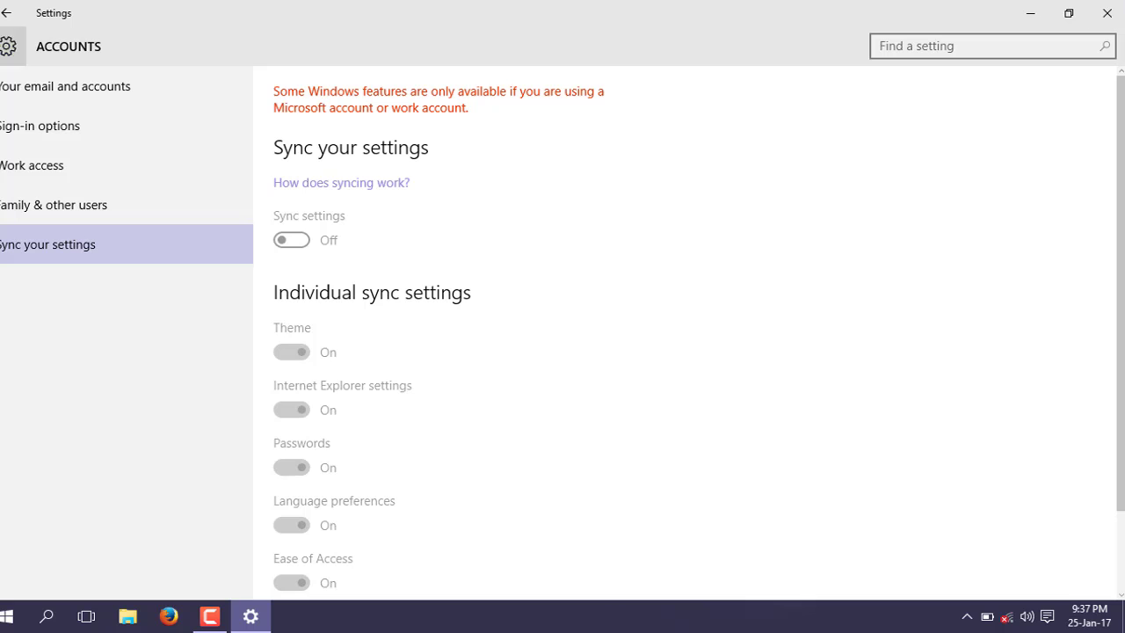
click(6, 12)
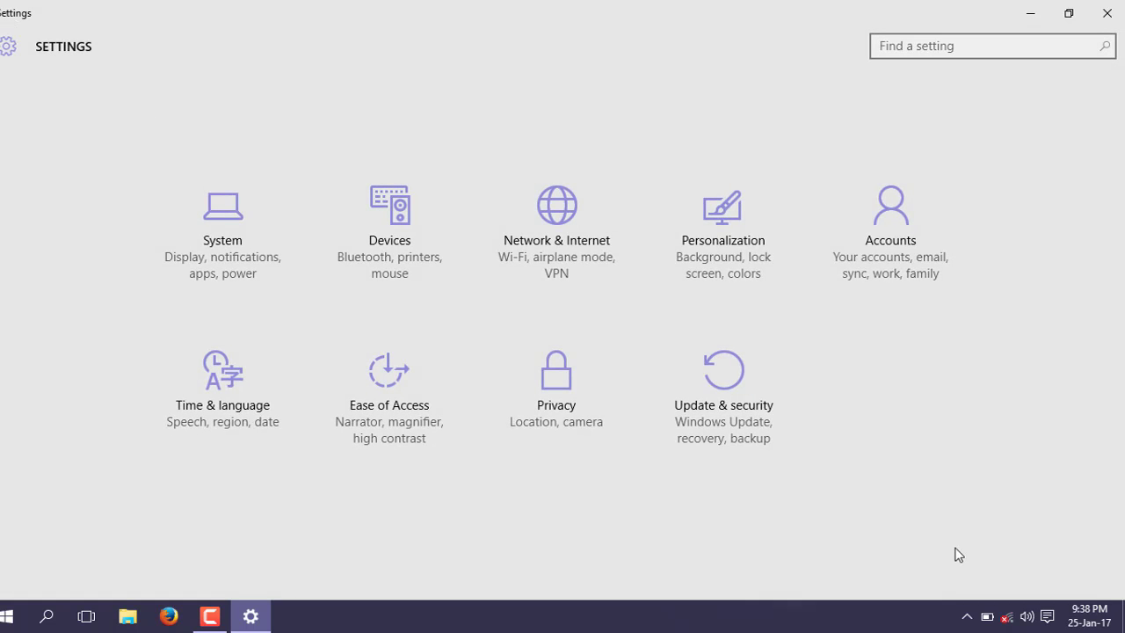
Step: Connect to the AndroidAP Wi-Fi network with Connect automatically ticked
click(1009, 617)
click(916, 154)
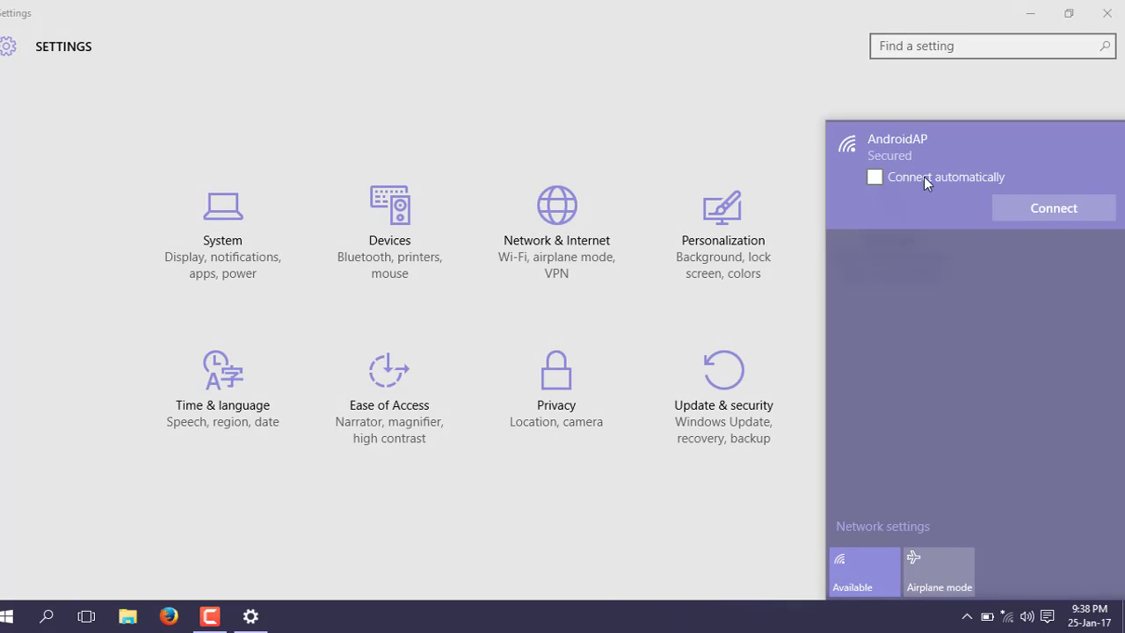
click(923, 176)
click(1082, 204)
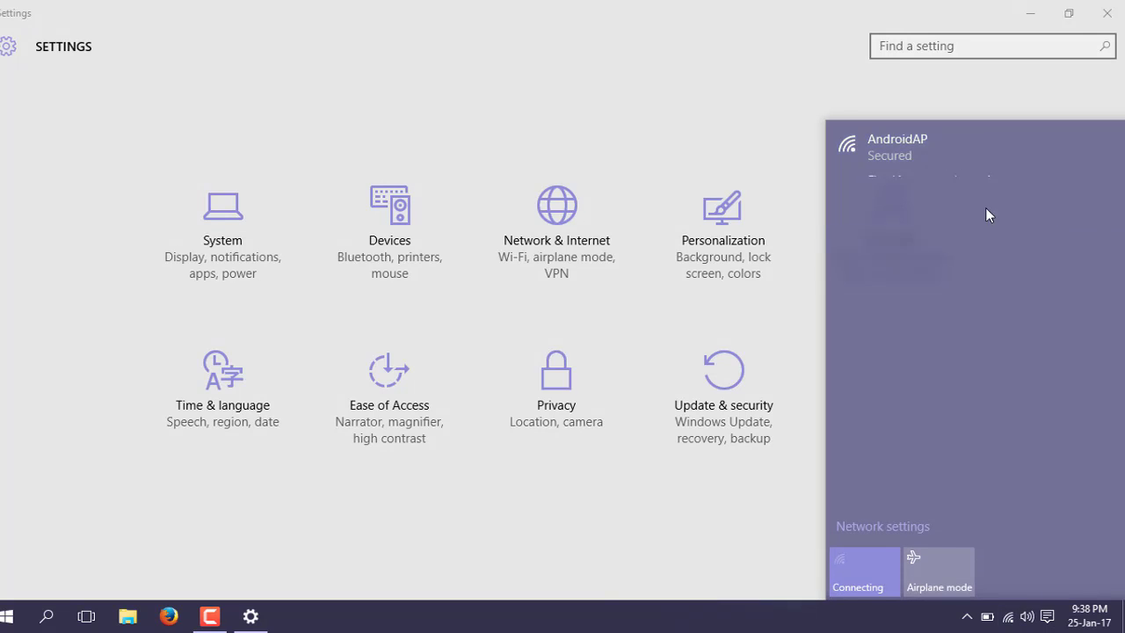
click(574, 494)
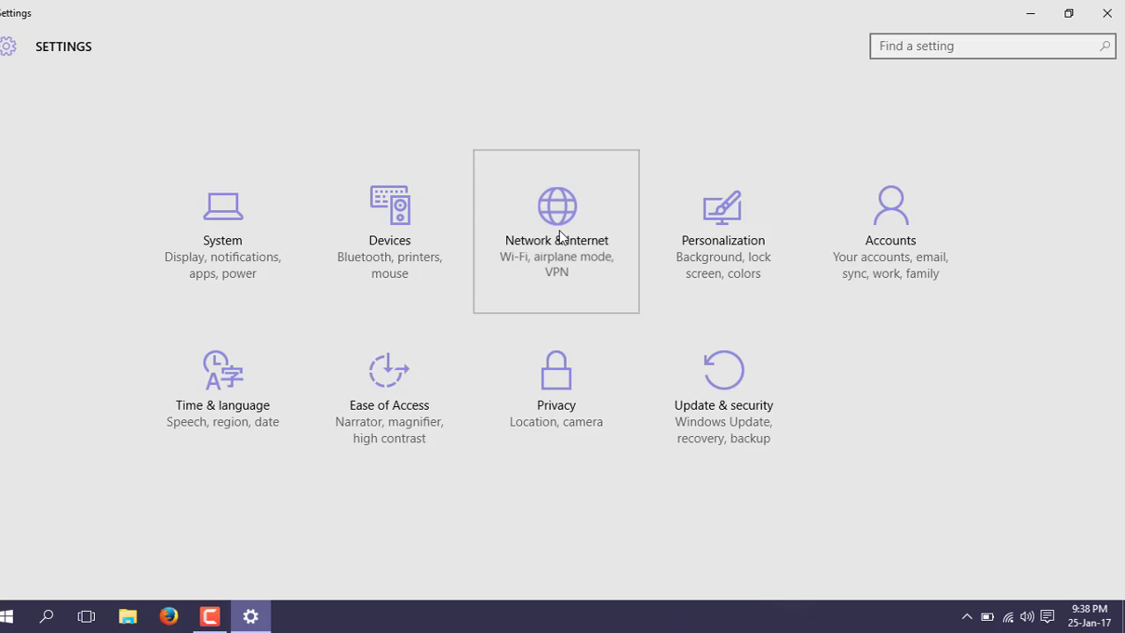
Step: Open AndroidAP's advanced Wi-Fi options and confirm Set as metered connection is On
click(560, 236)
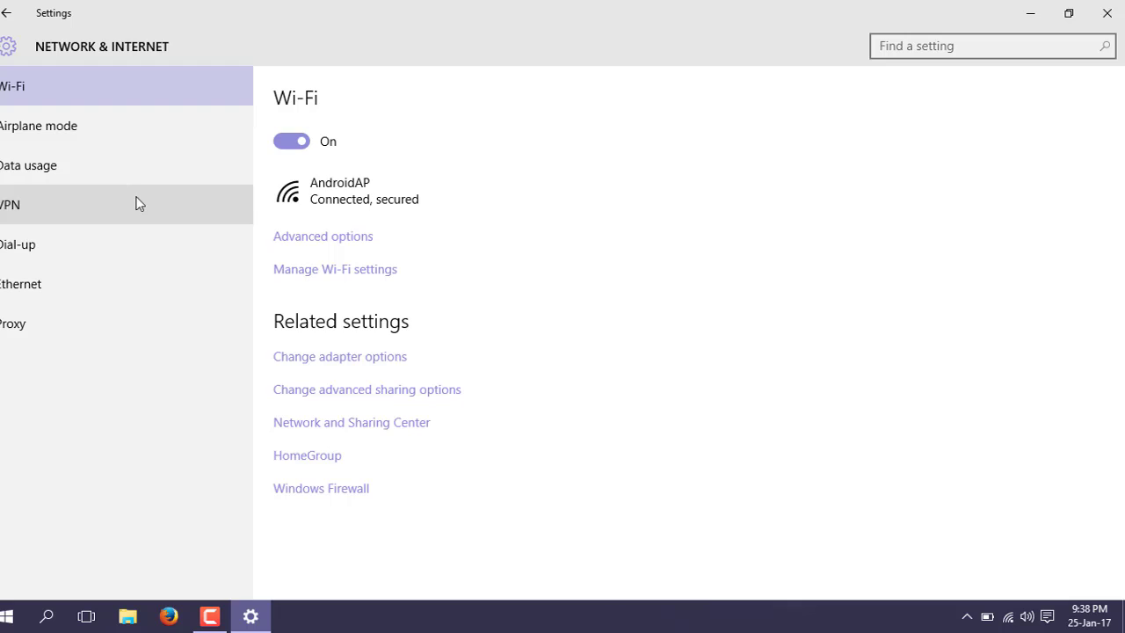
click(348, 199)
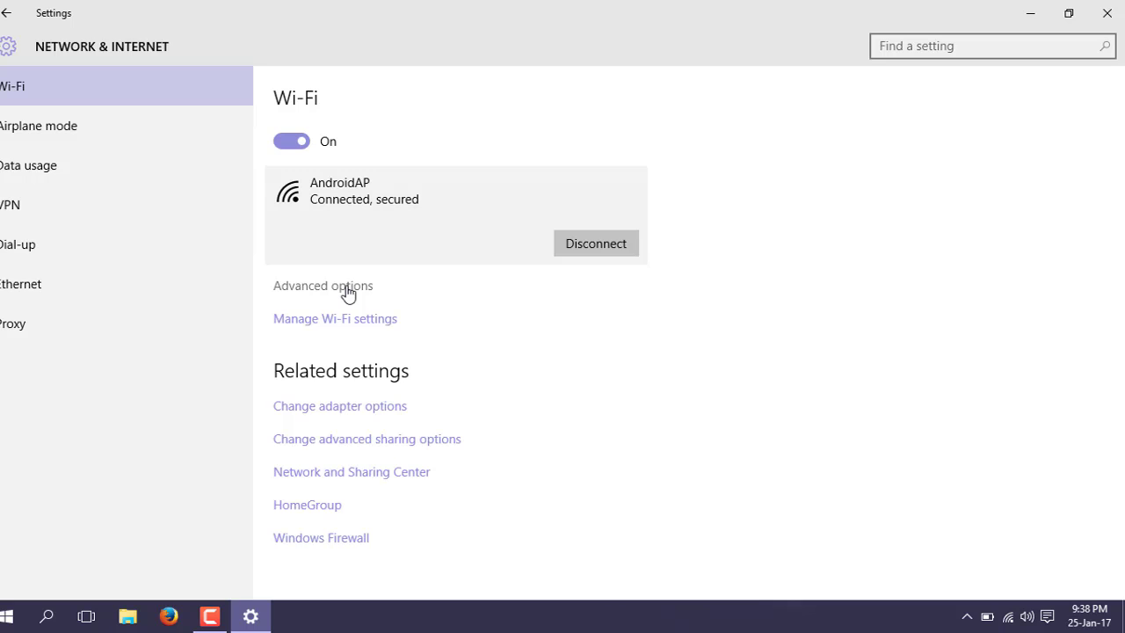
click(346, 289)
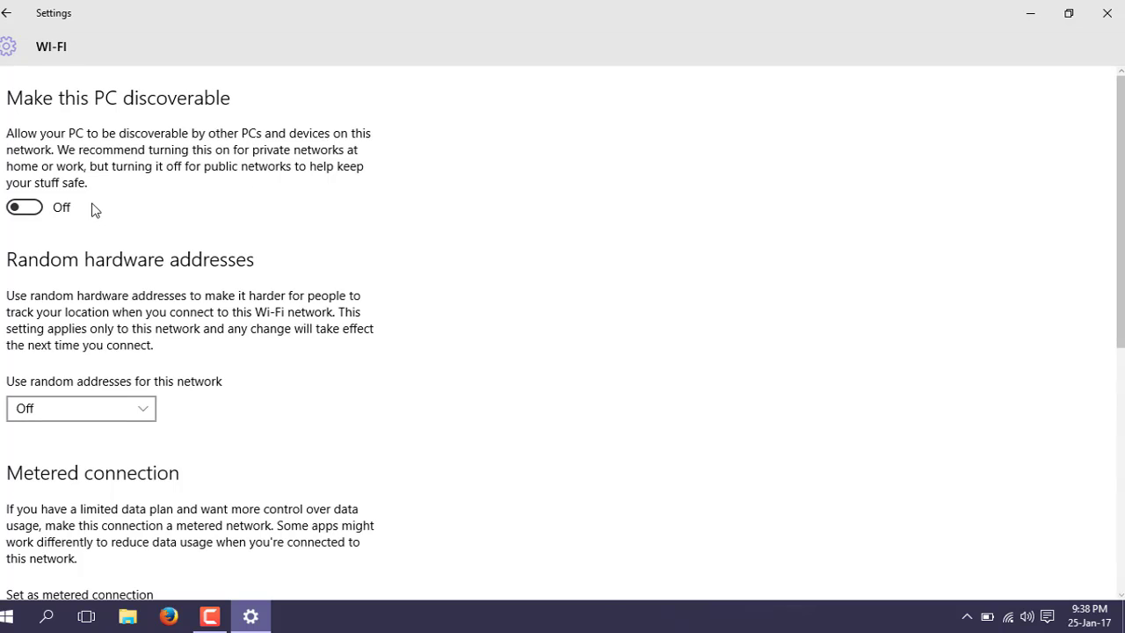
scroll(48, 187, down, 1)
scroll(48, 186, down, 2)
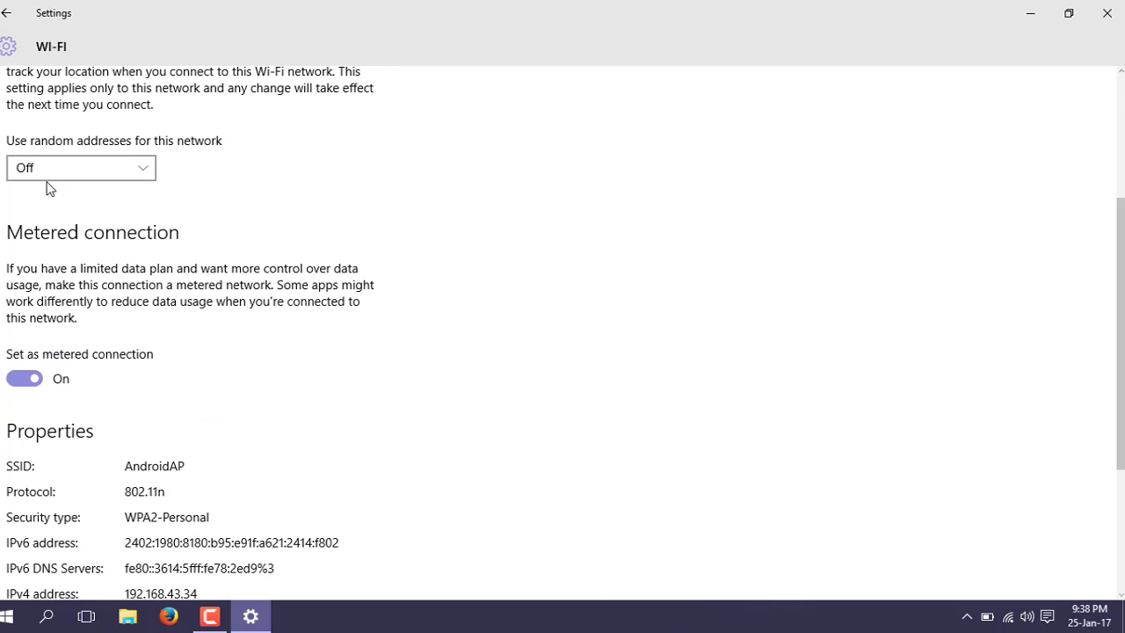
scroll(48, 173, up, 2)
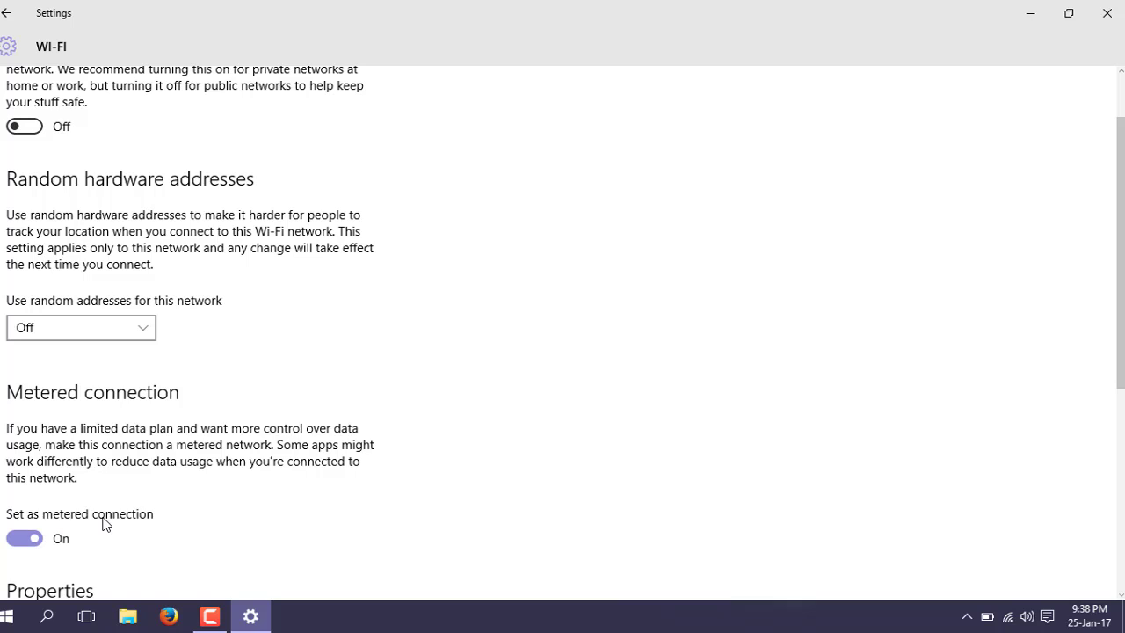
scroll(70, 536, down, 2)
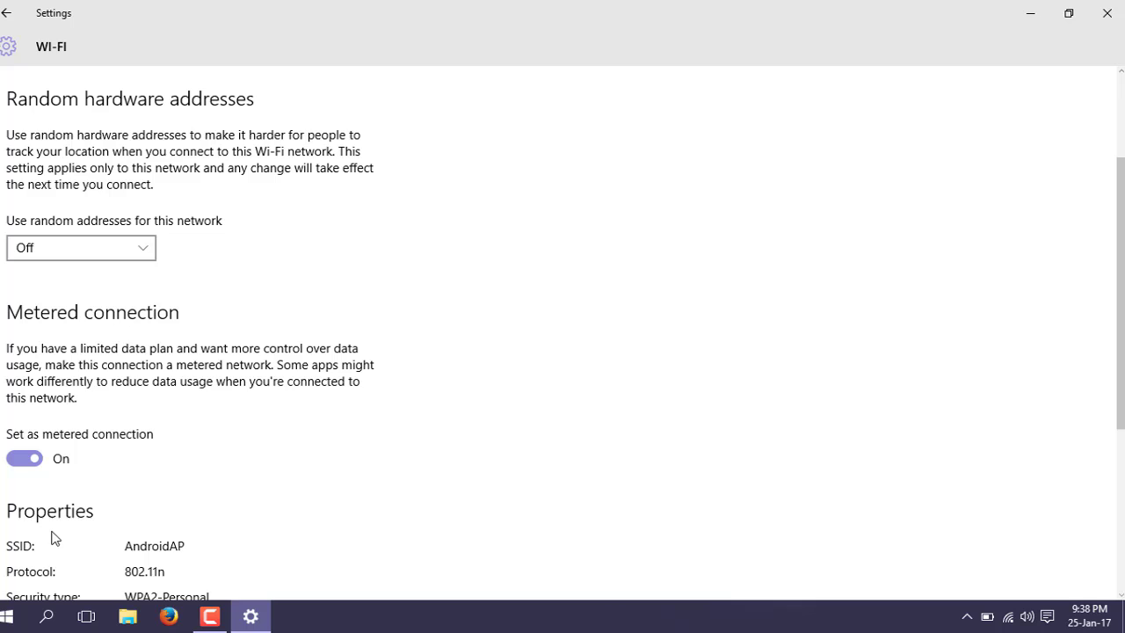
scroll(60, 505, up, 3)
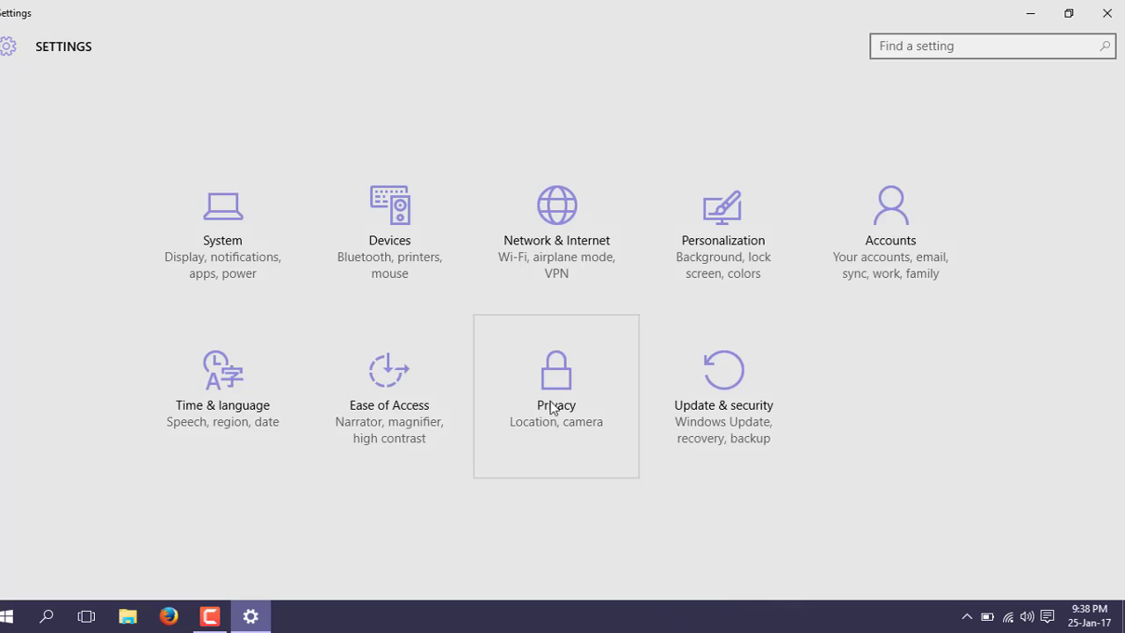
Step: In Update & security delivery options, leave updates from more than one place Off
click(714, 377)
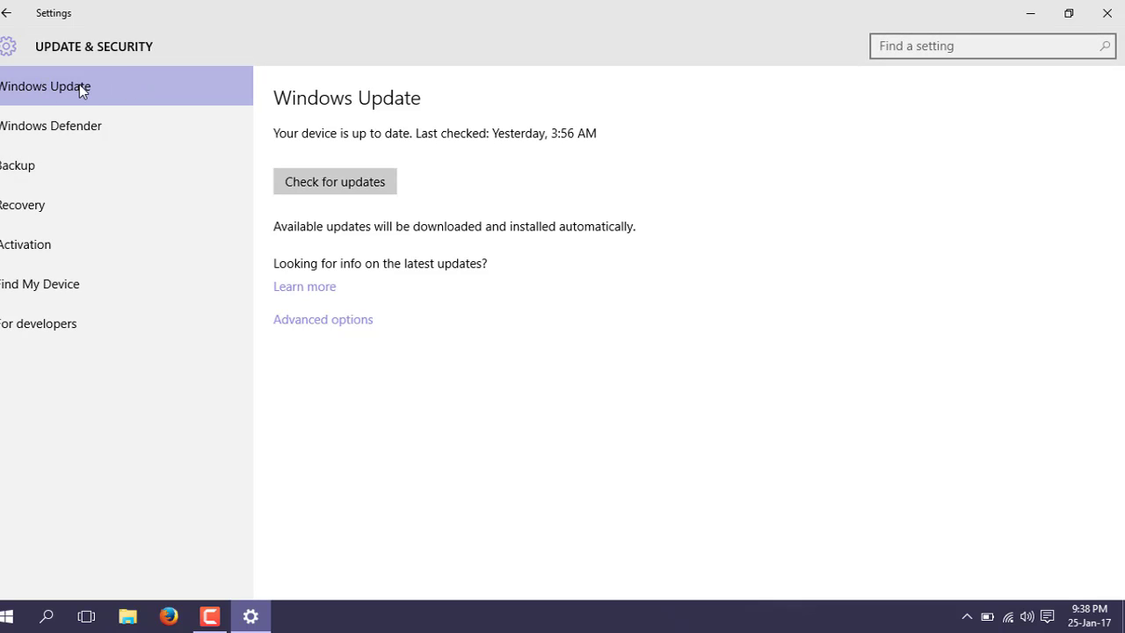
click(313, 321)
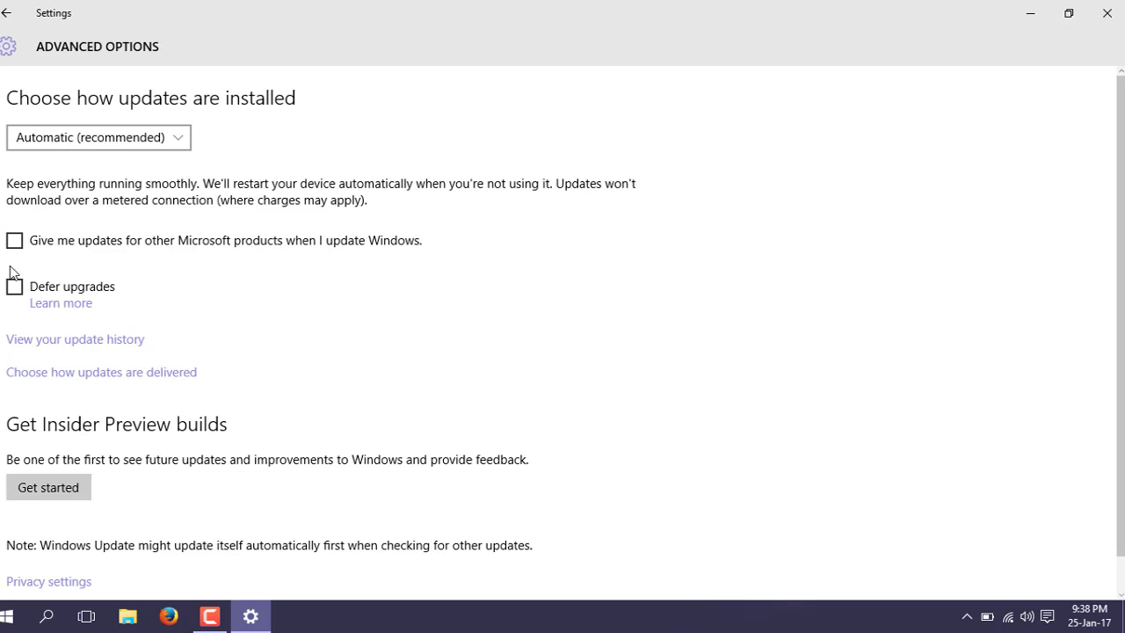
click(115, 373)
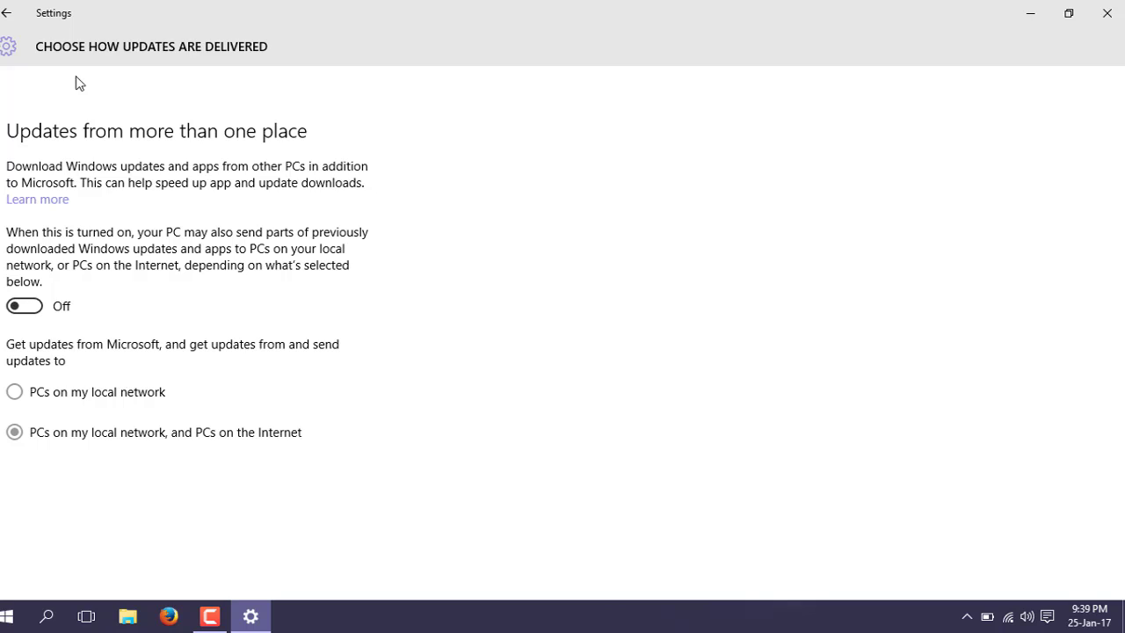
click(36, 307)
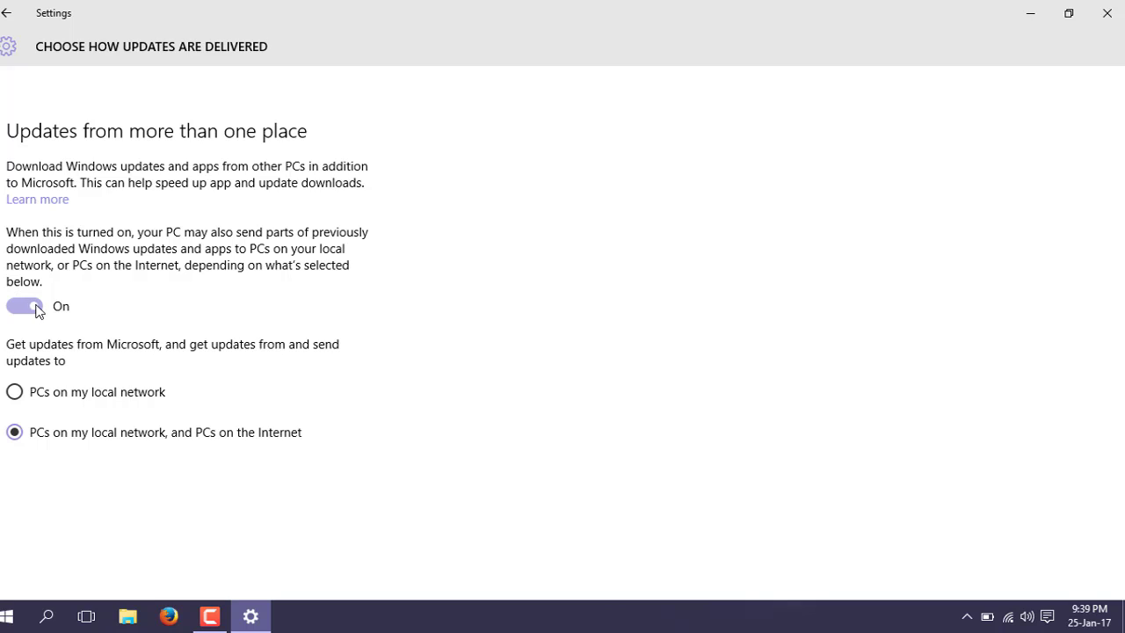
click(23, 308)
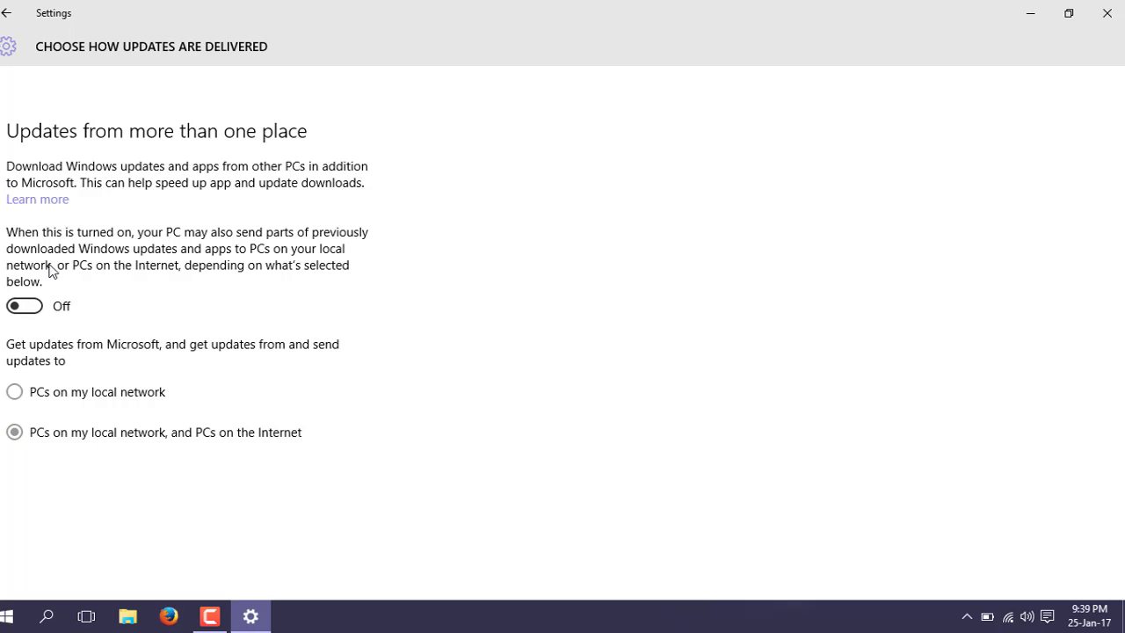
click(8, 16)
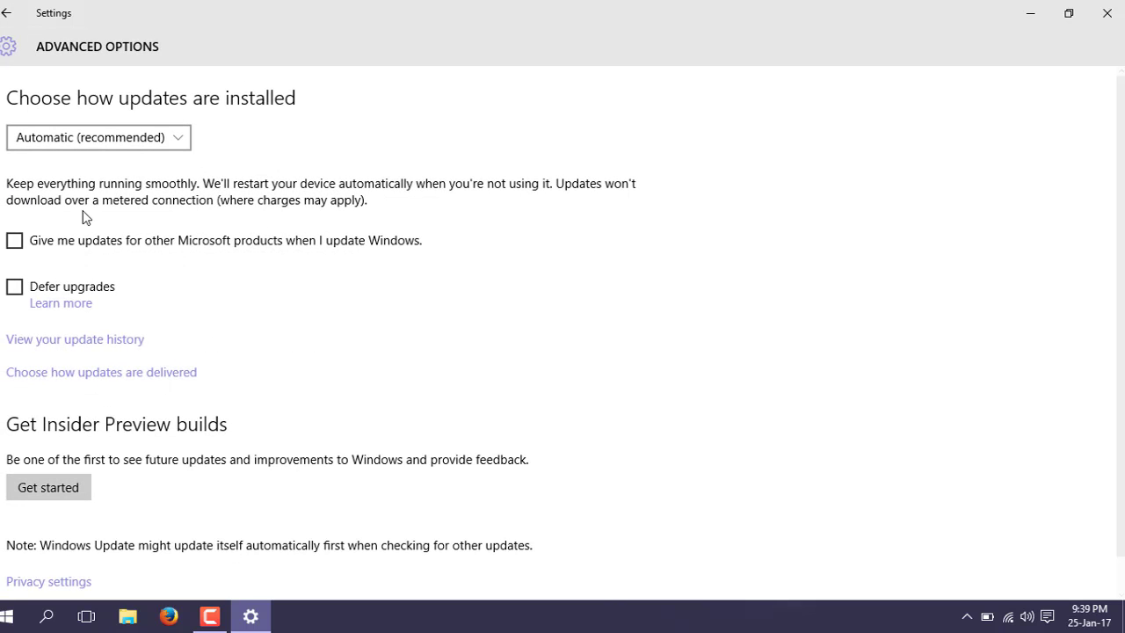
click(5, 16)
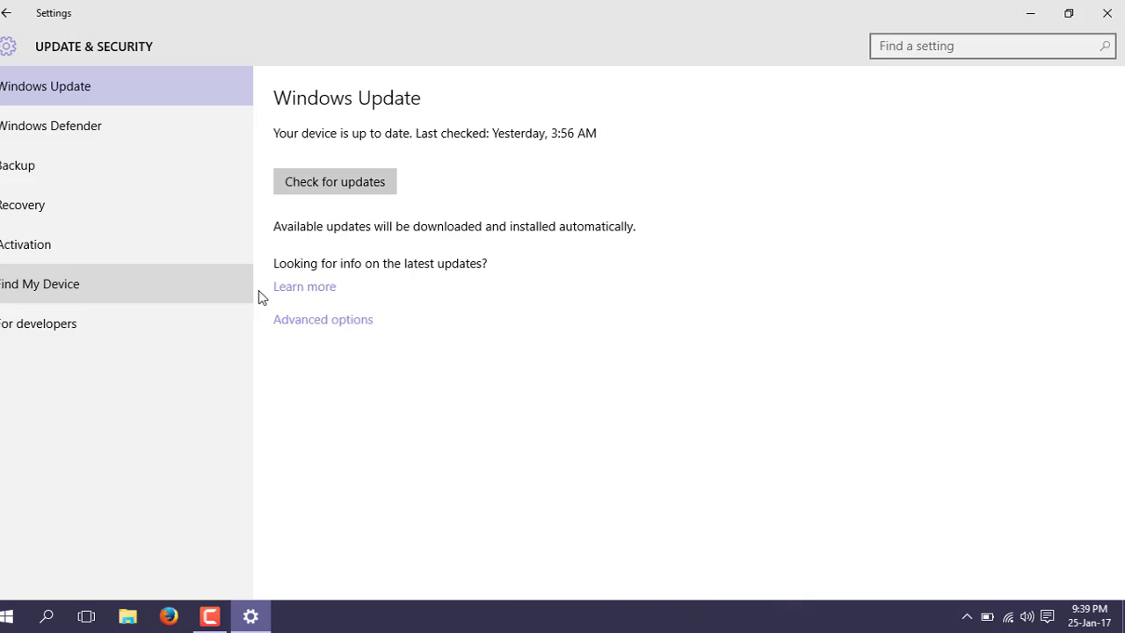
Step: Close Settings, check in Task Manager's Startup tab that every entry is Disabled, then close it
key(alt+F4)
right_click(445, 626)
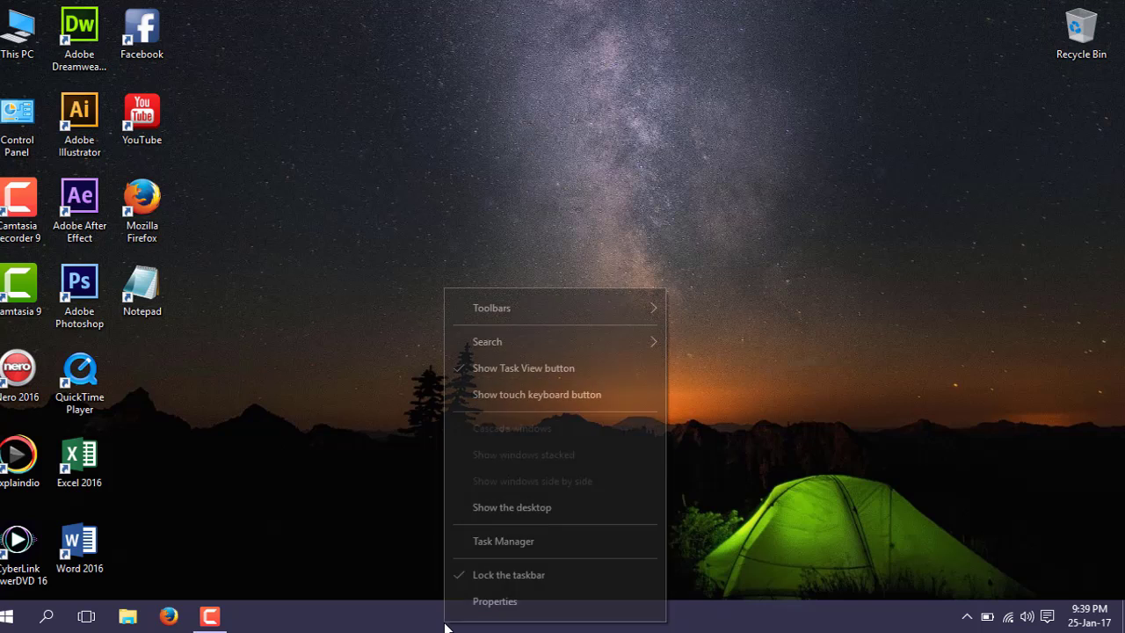
click(481, 542)
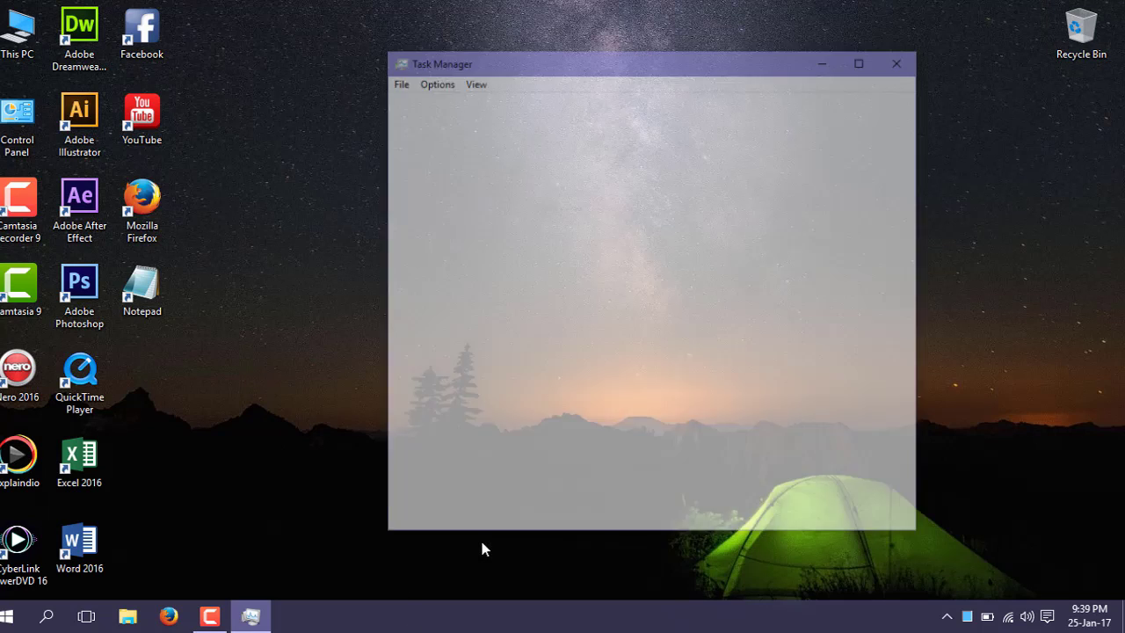
drag(625, 68, 474, 66)
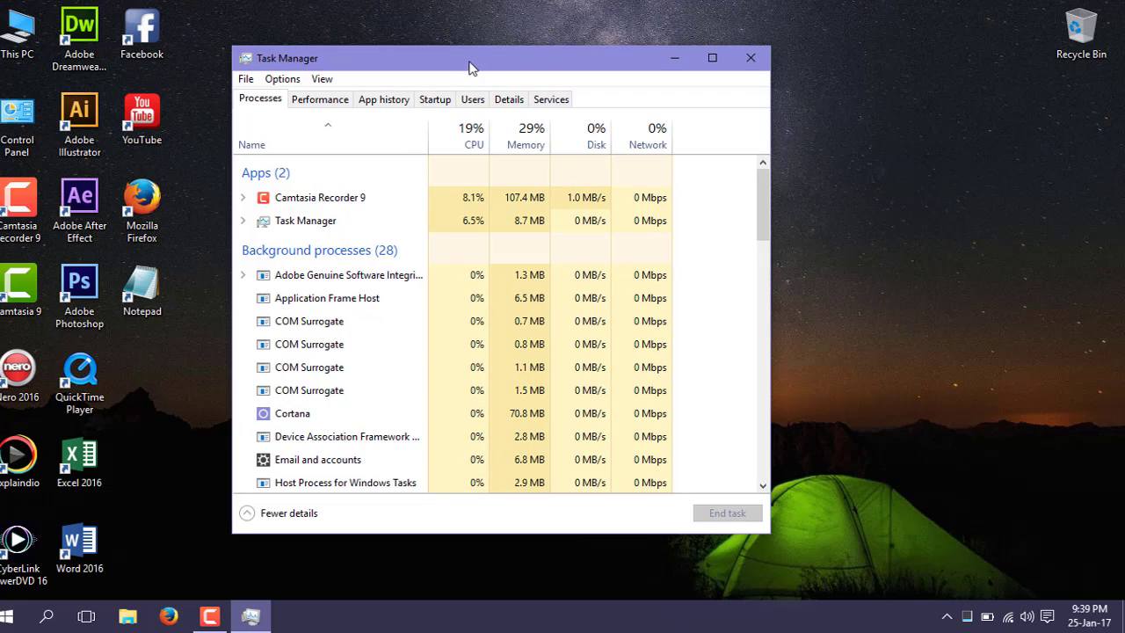
click(436, 102)
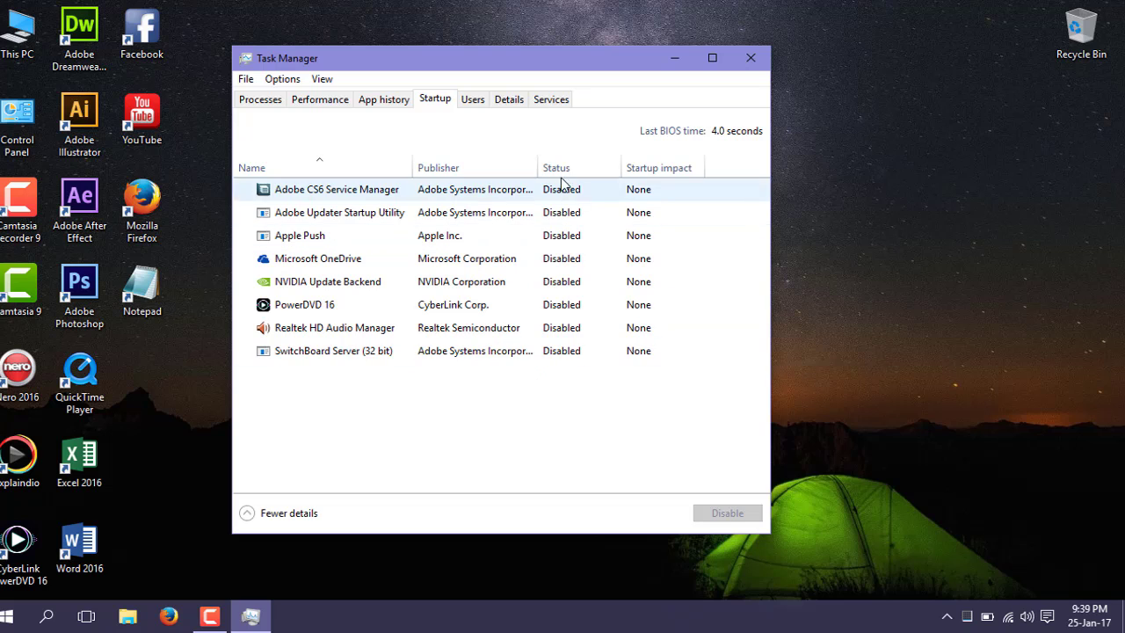
click(750, 65)
right_click(472, 179)
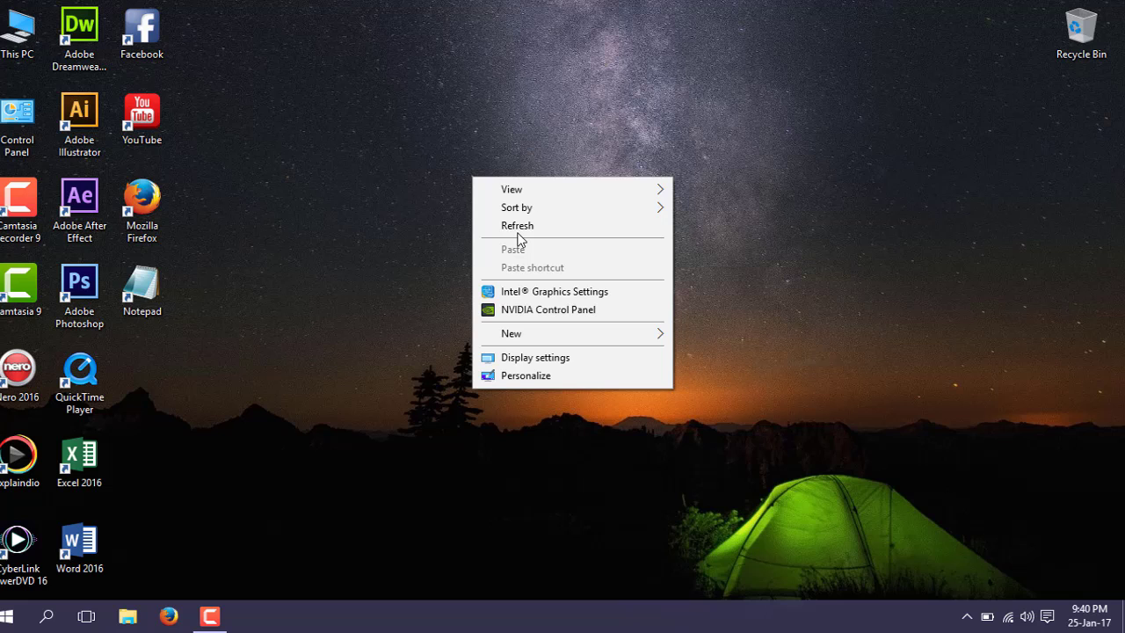